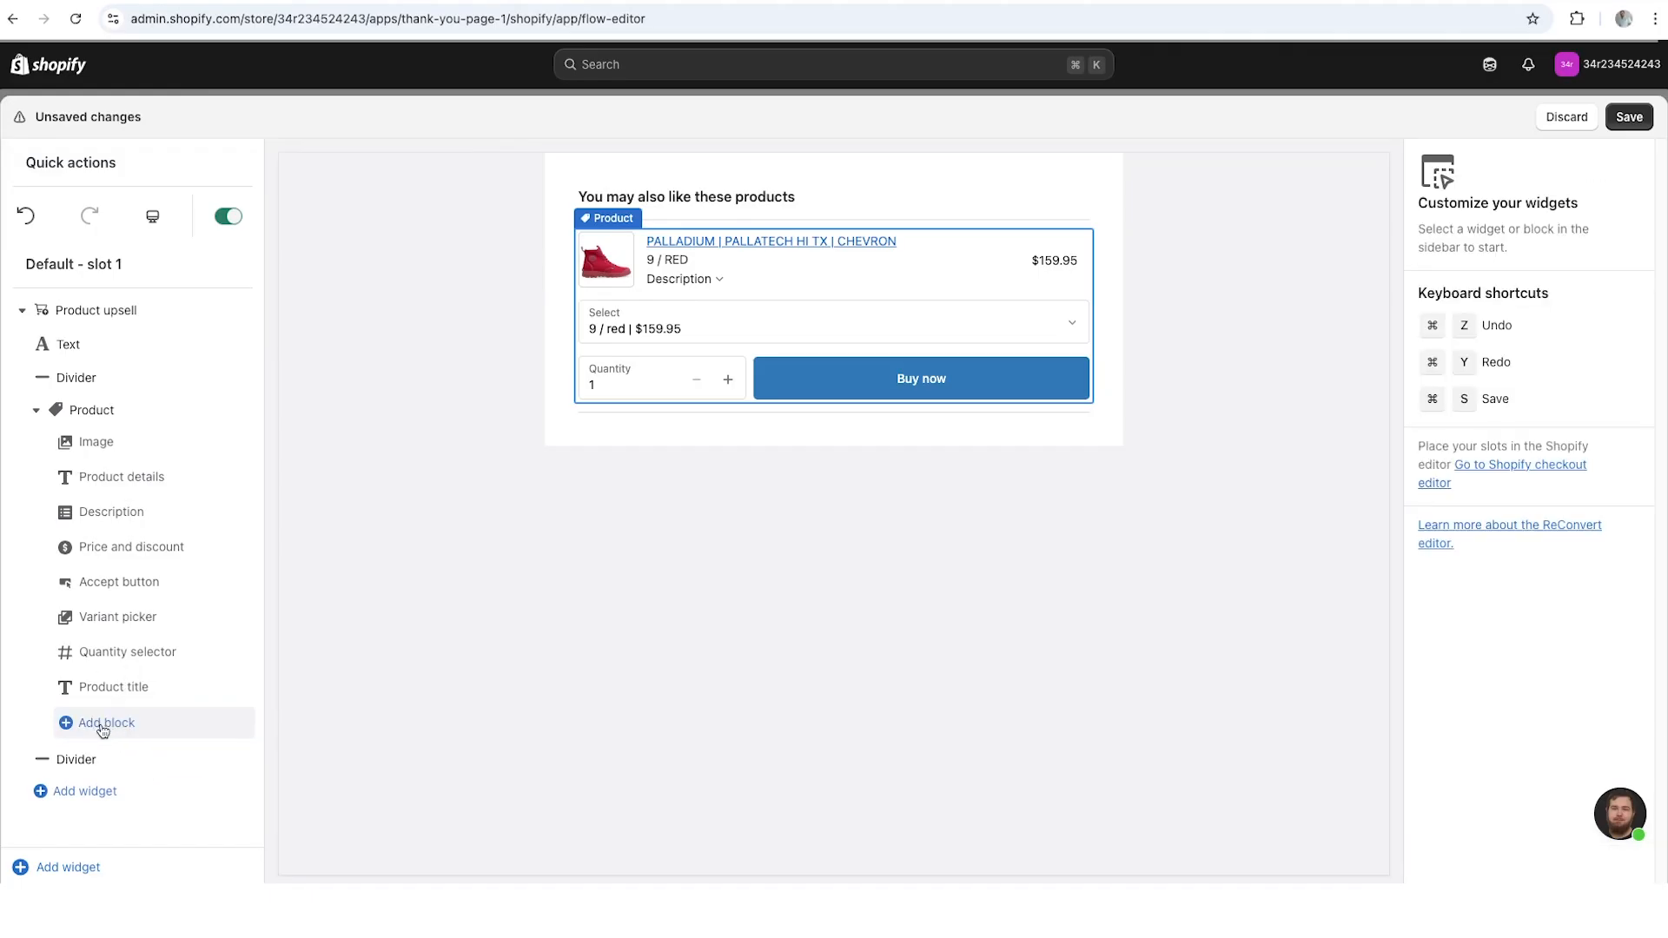
- Add a Success/Error banner block to the Product widget, then open the block's settings
click(102, 731)
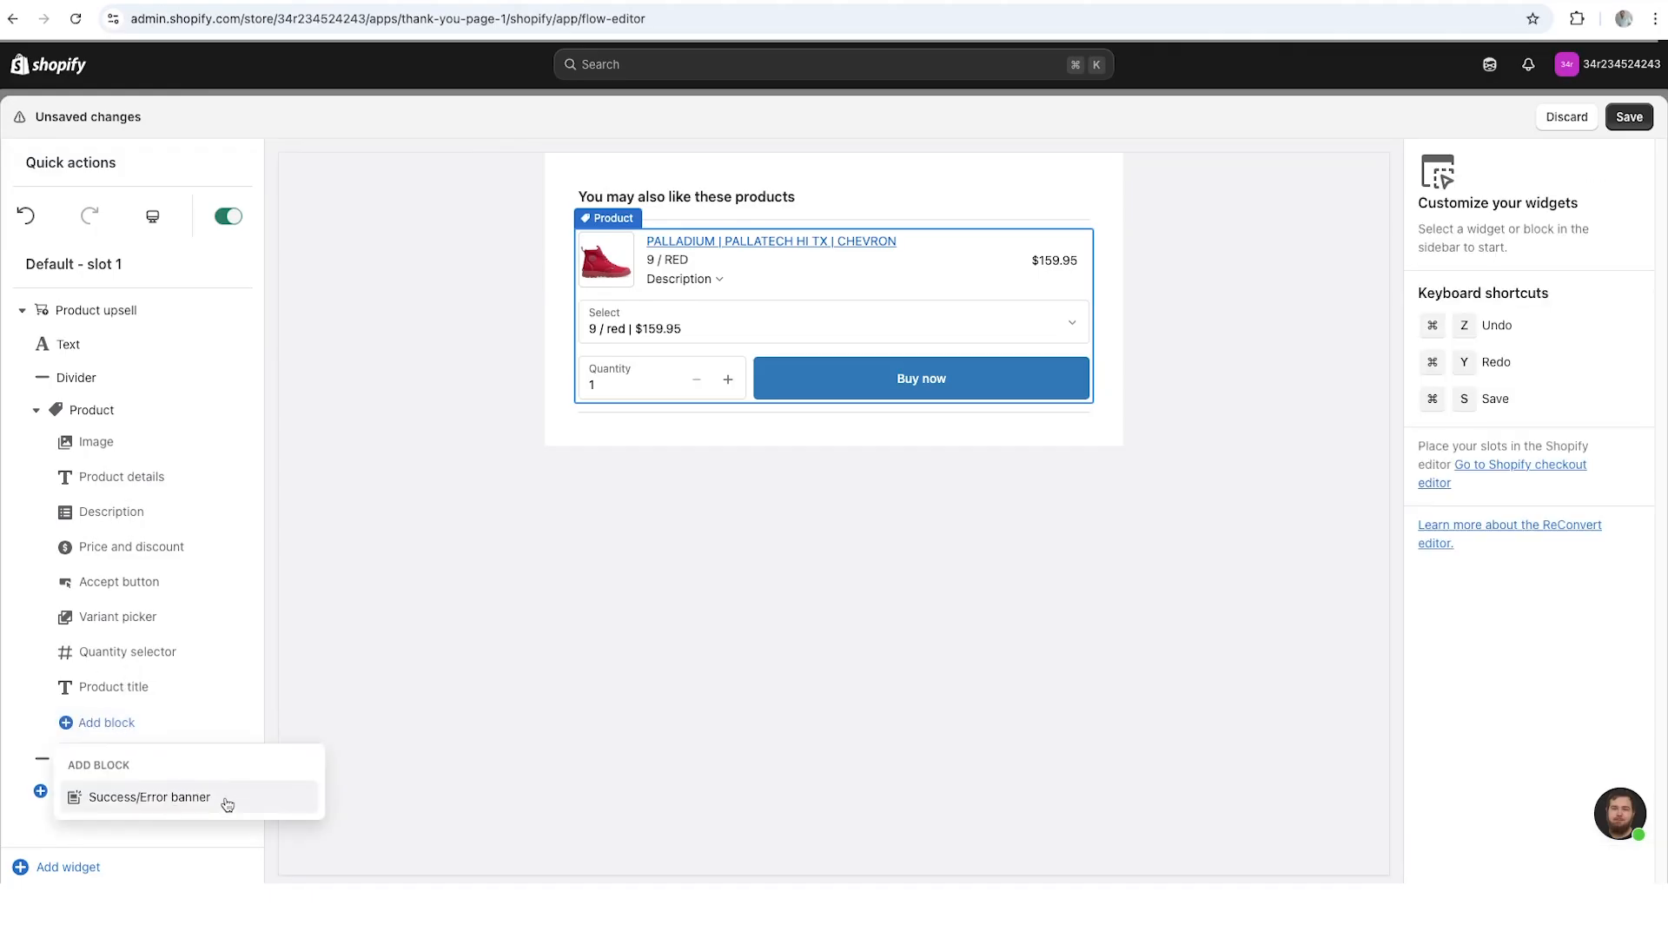
click(178, 801)
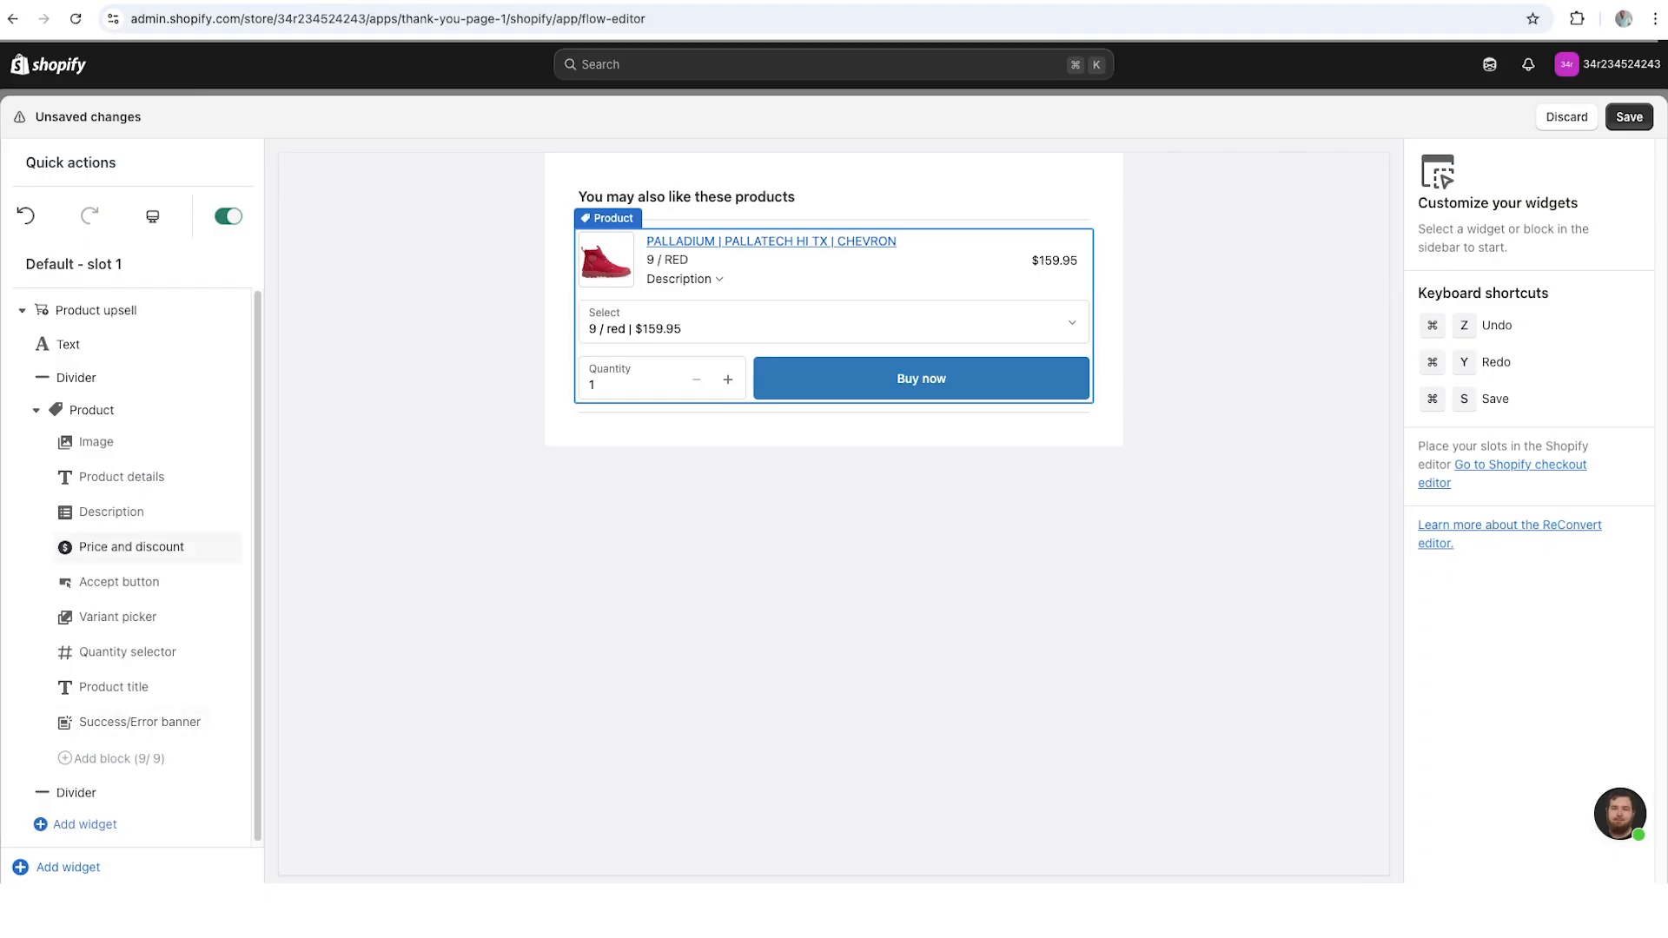
click(140, 722)
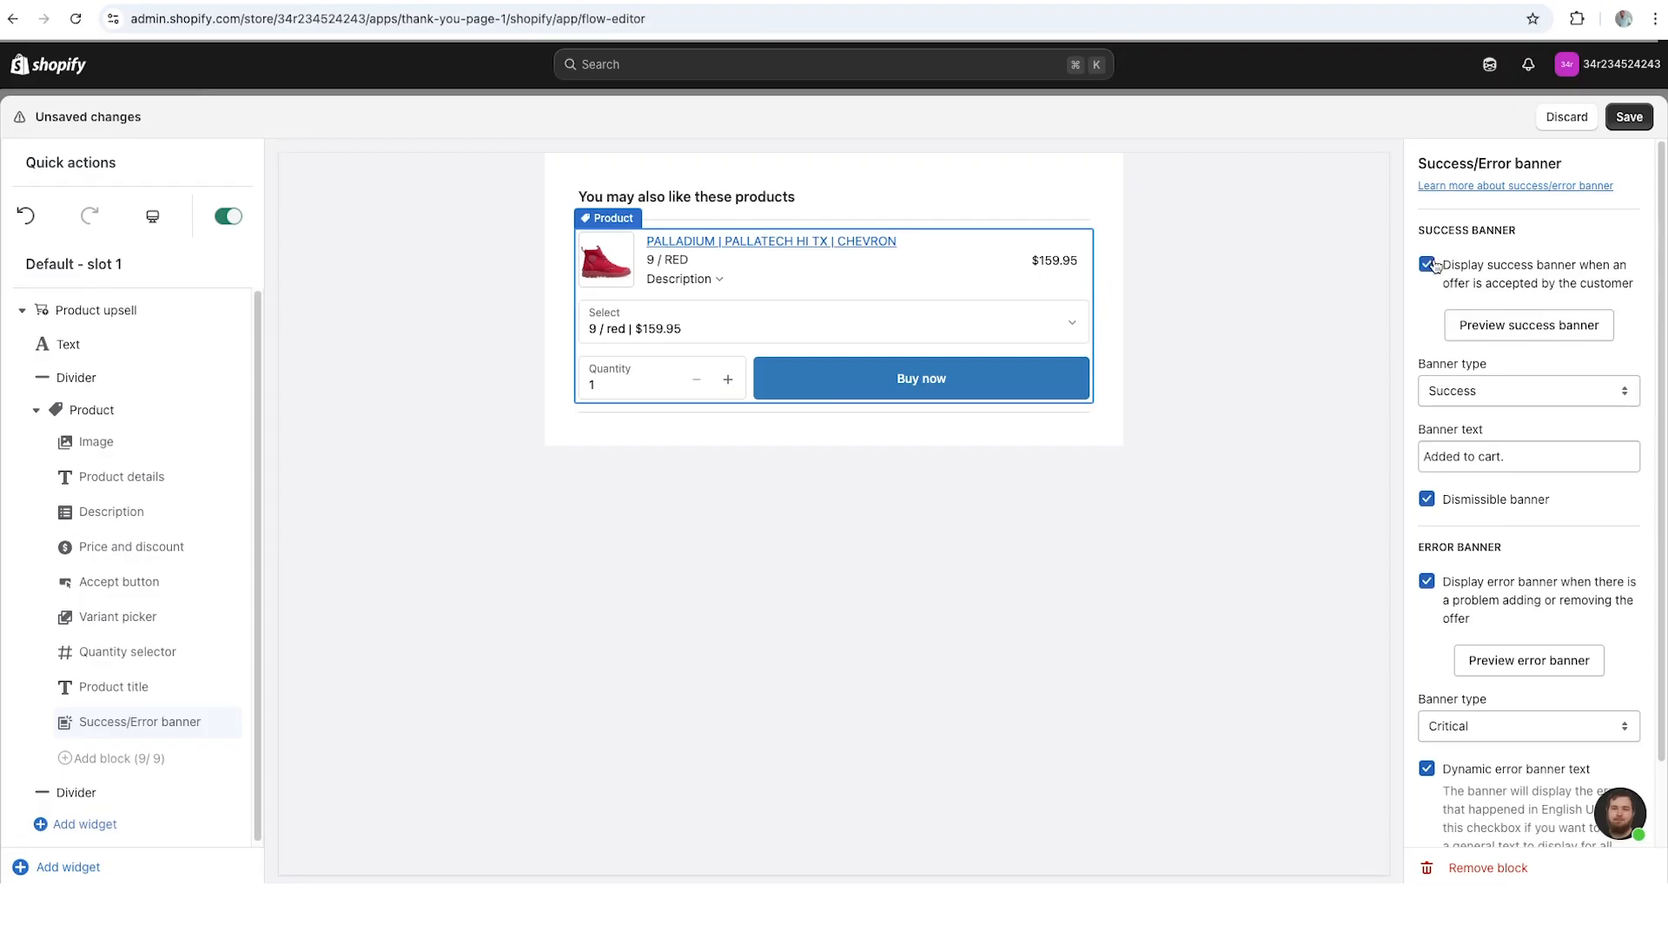
scroll(1475, 221, down, 1)
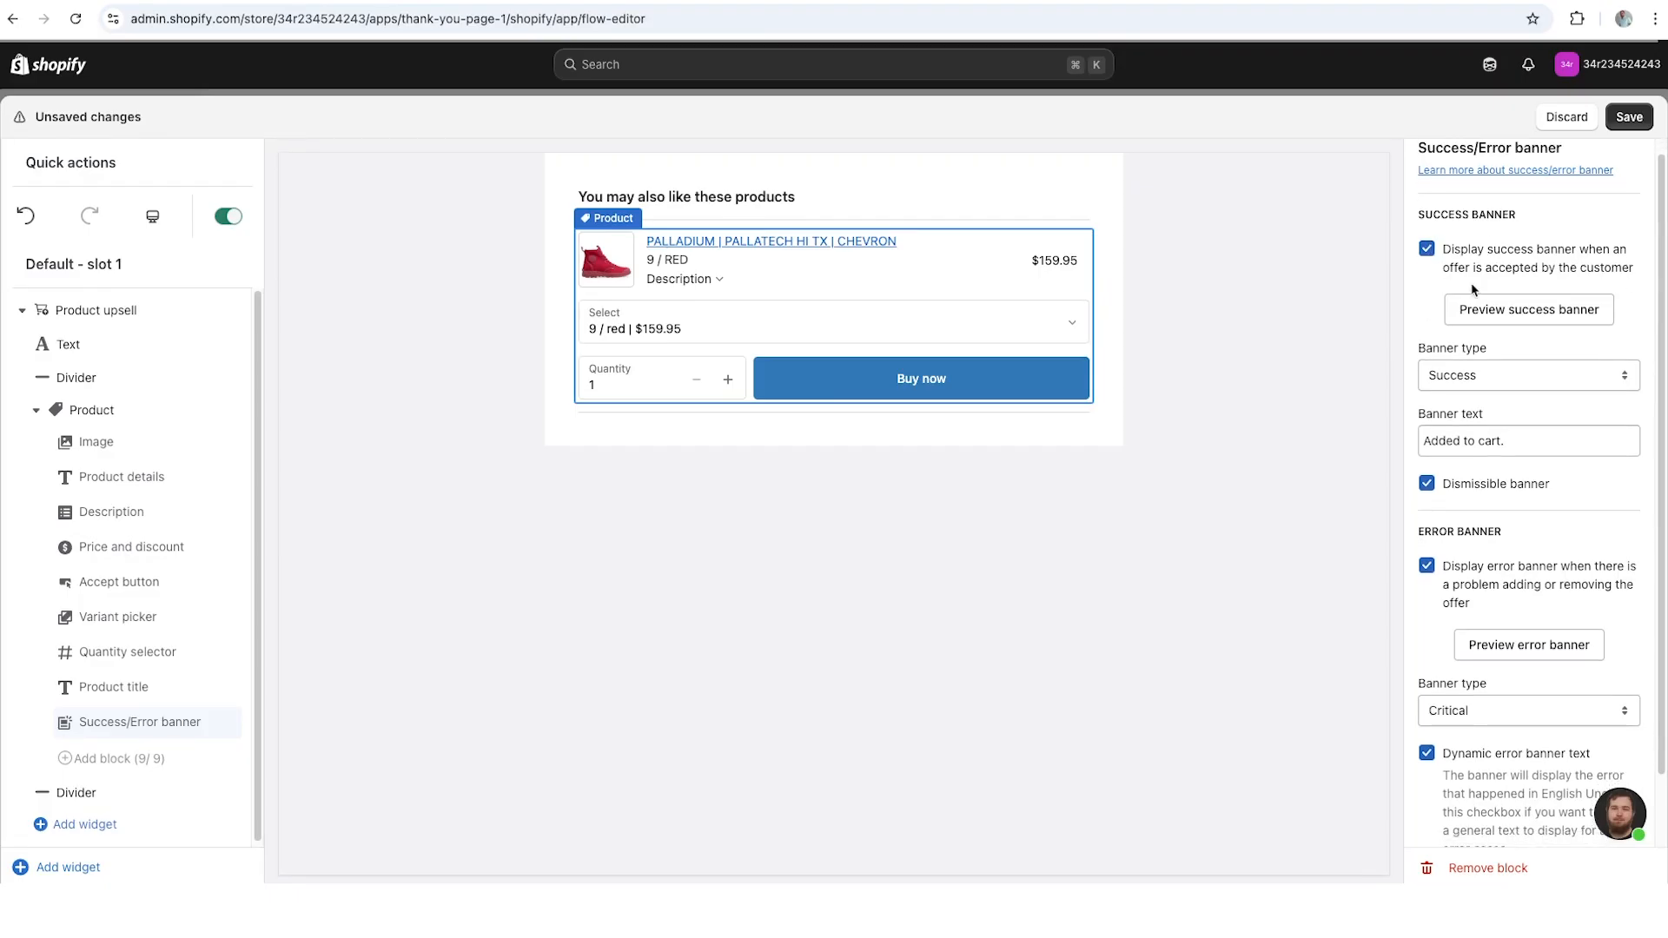
scroll(1474, 289, up, 1)
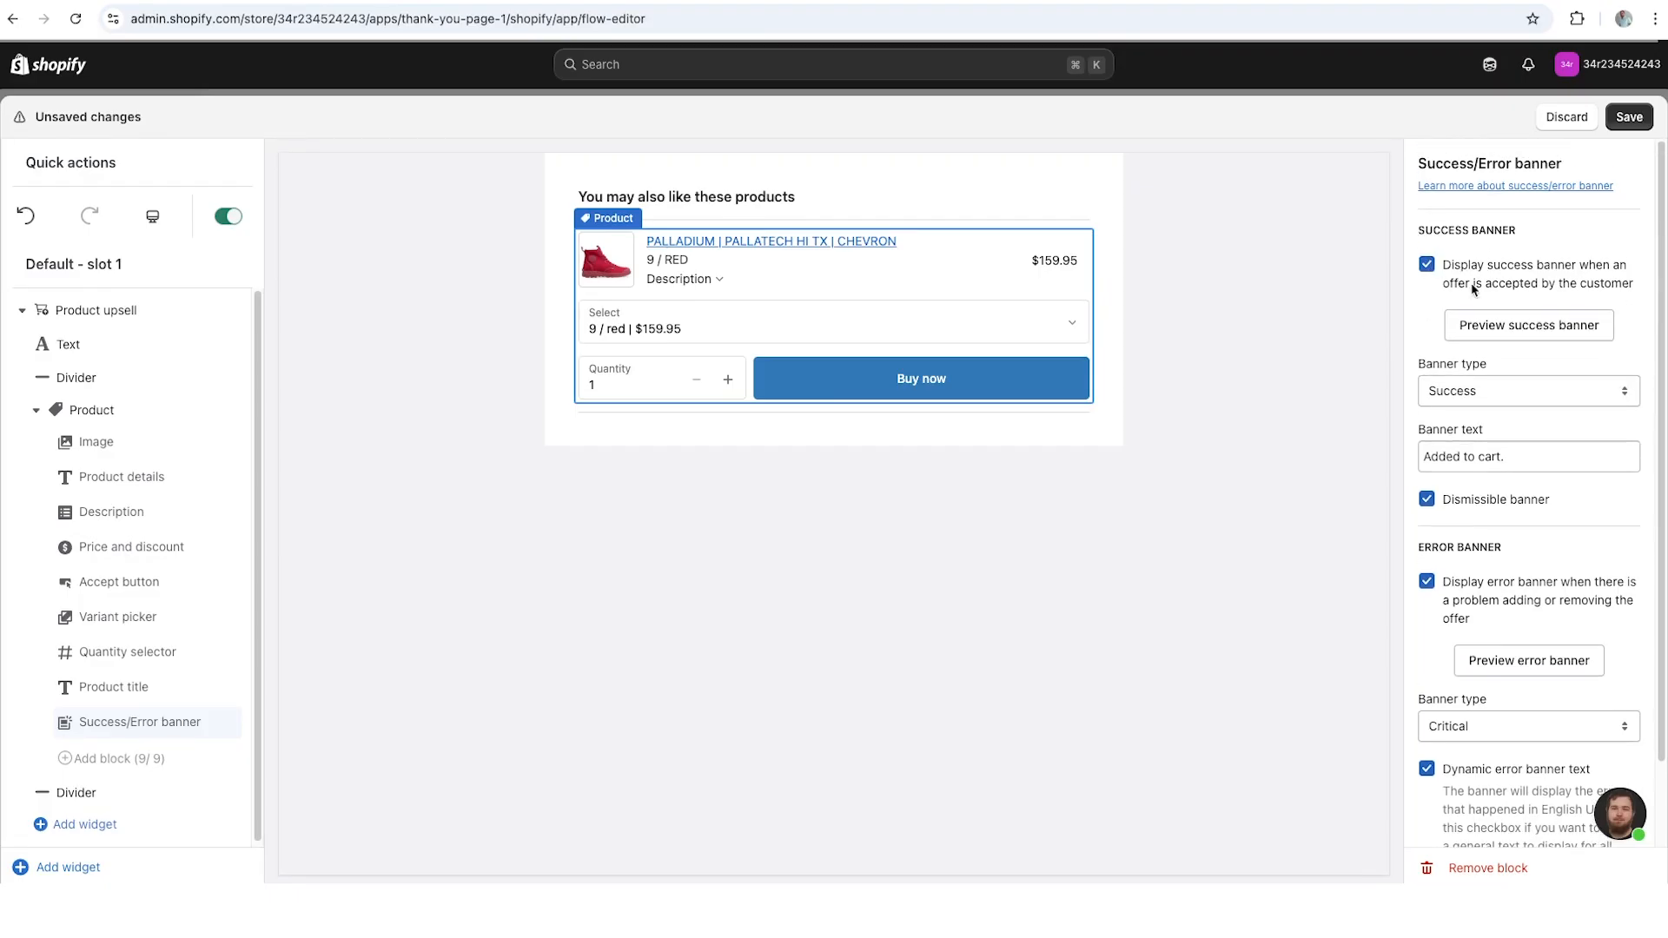
- Enable the success banner for offers accepted by the customer and preview it
click(1427, 268)
click(1427, 265)
click(1427, 264)
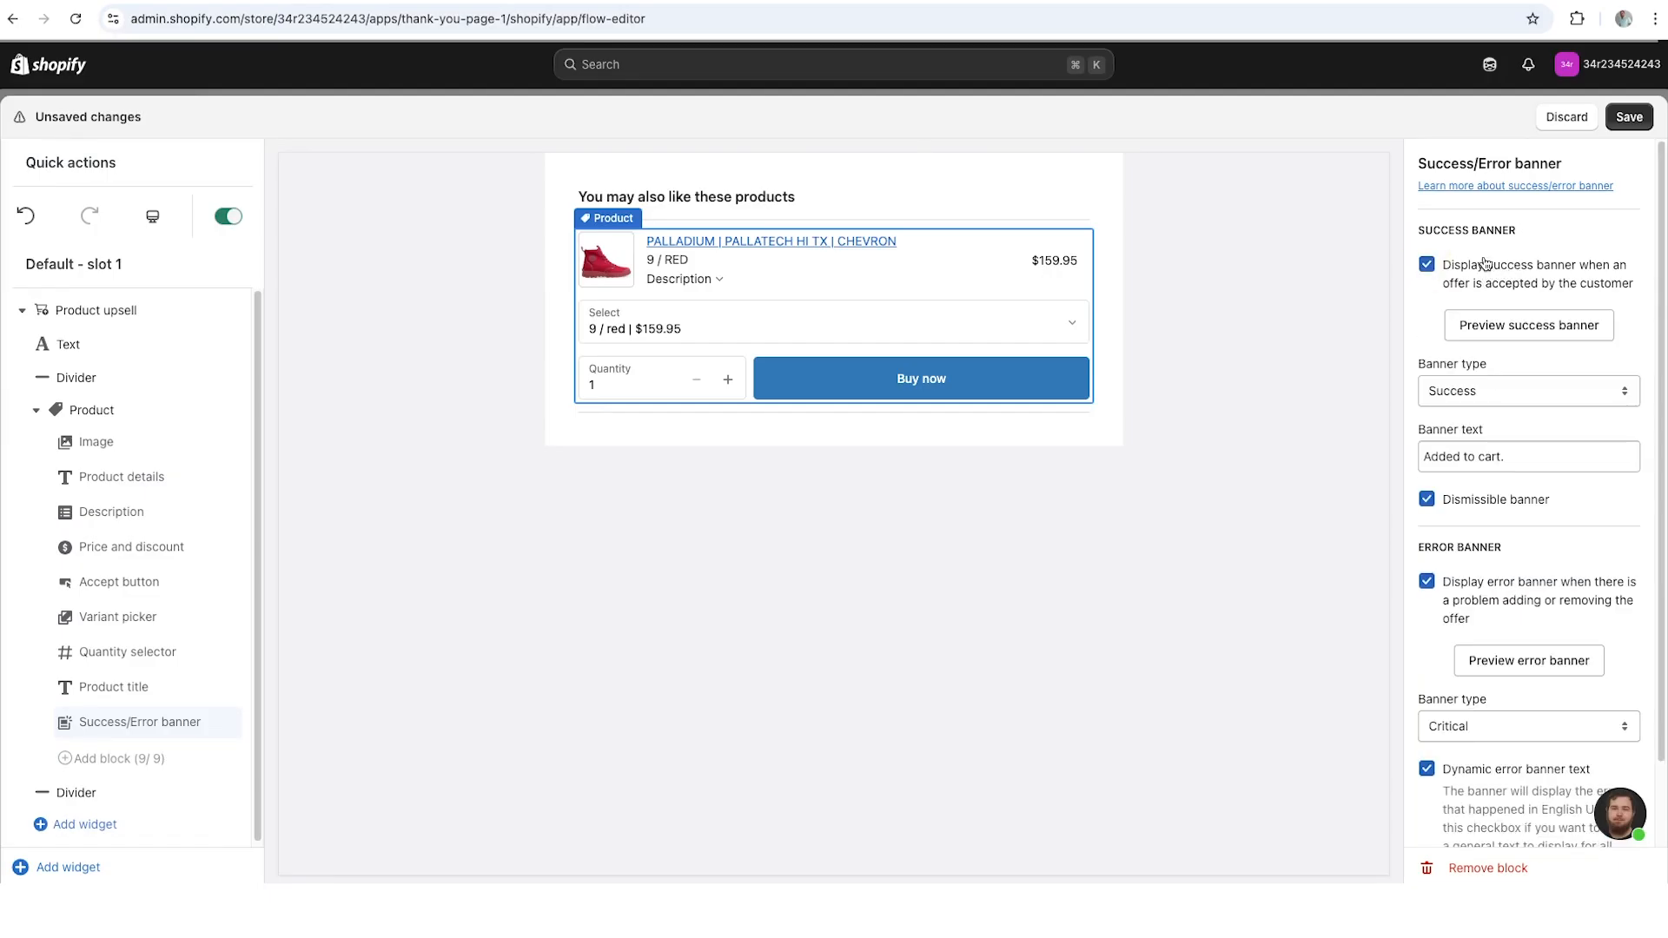
click(1573, 337)
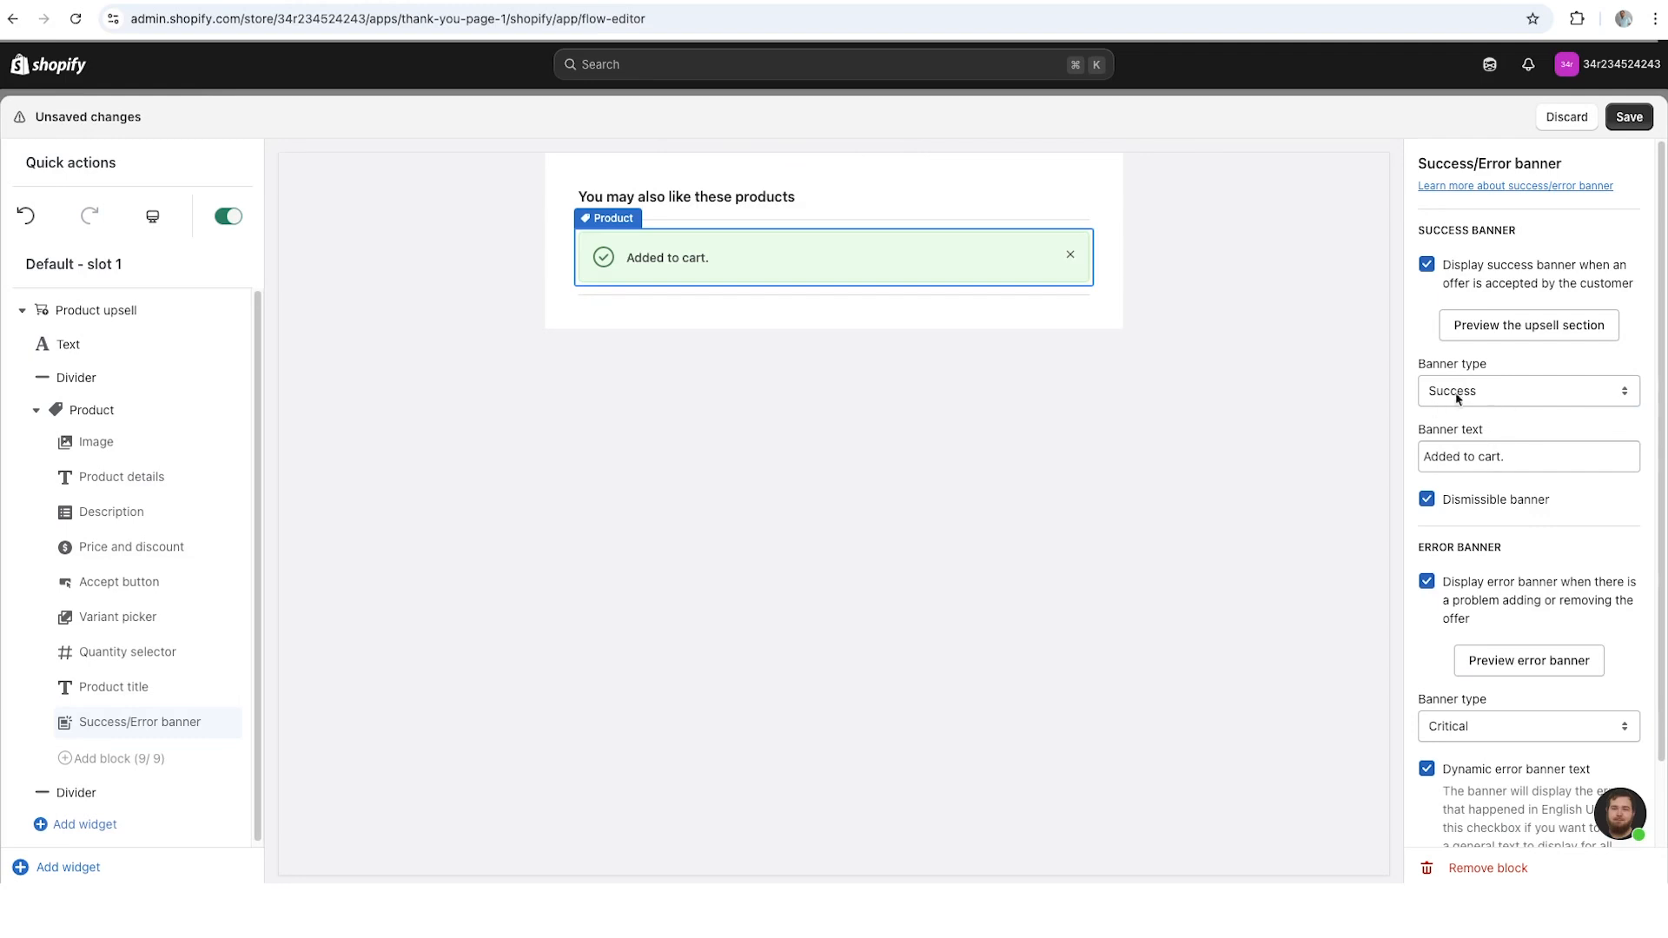
- Try the Info, Warning and Critical types on the success banner and set it back to Success
click(1498, 393)
click(1554, 371)
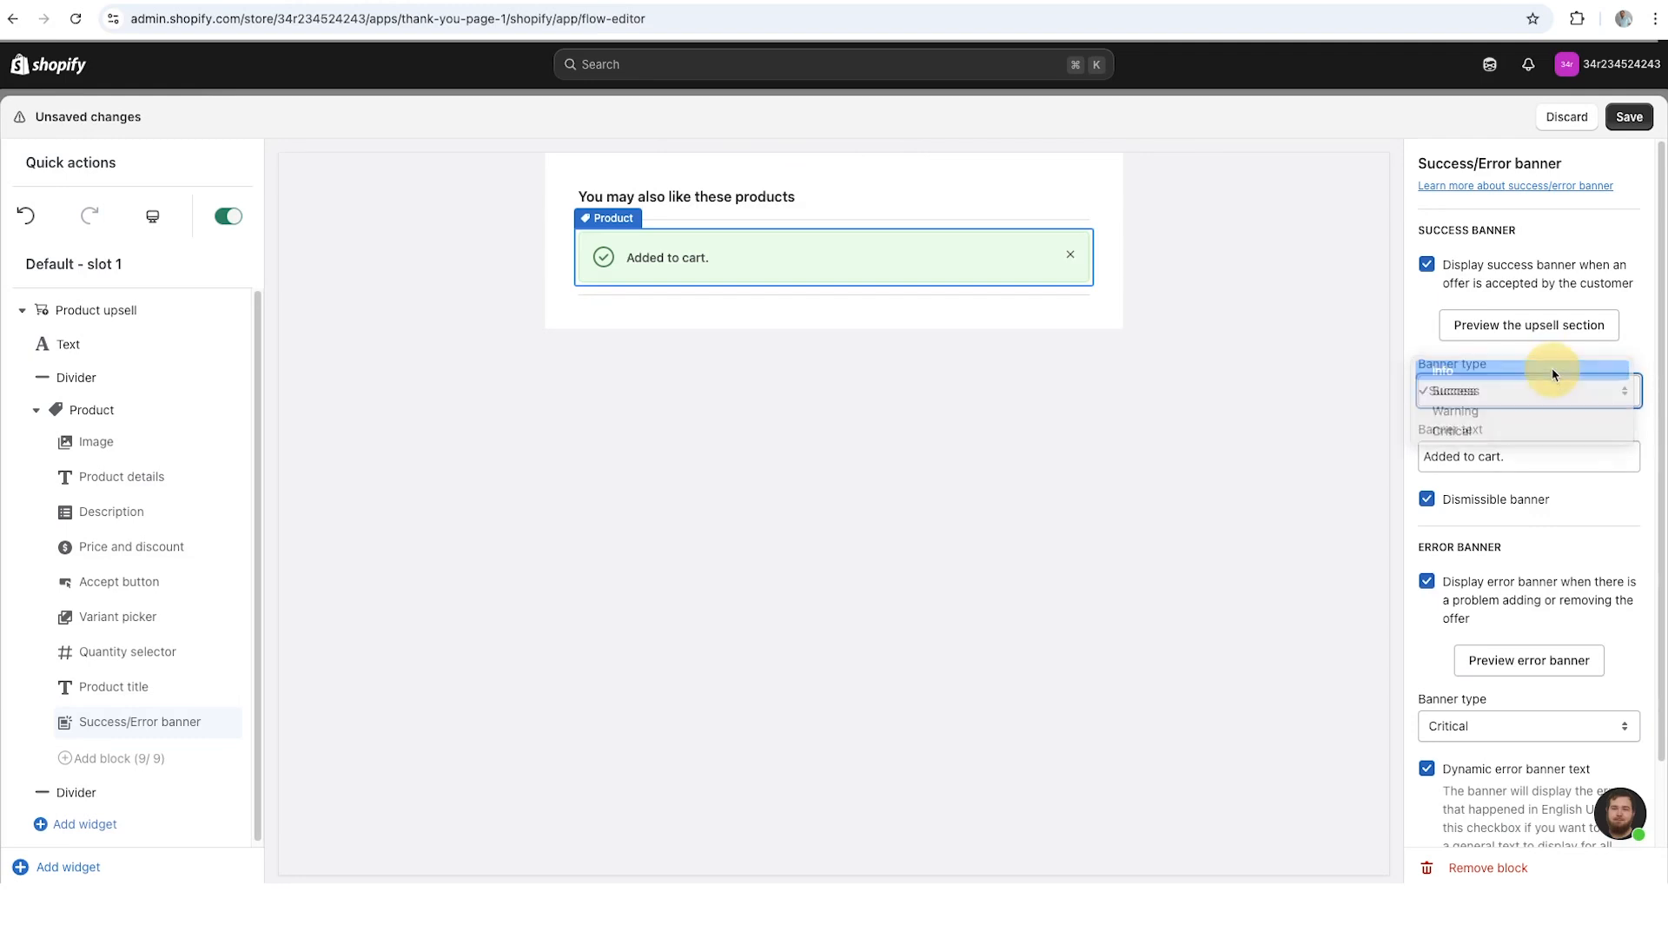
click(1468, 393)
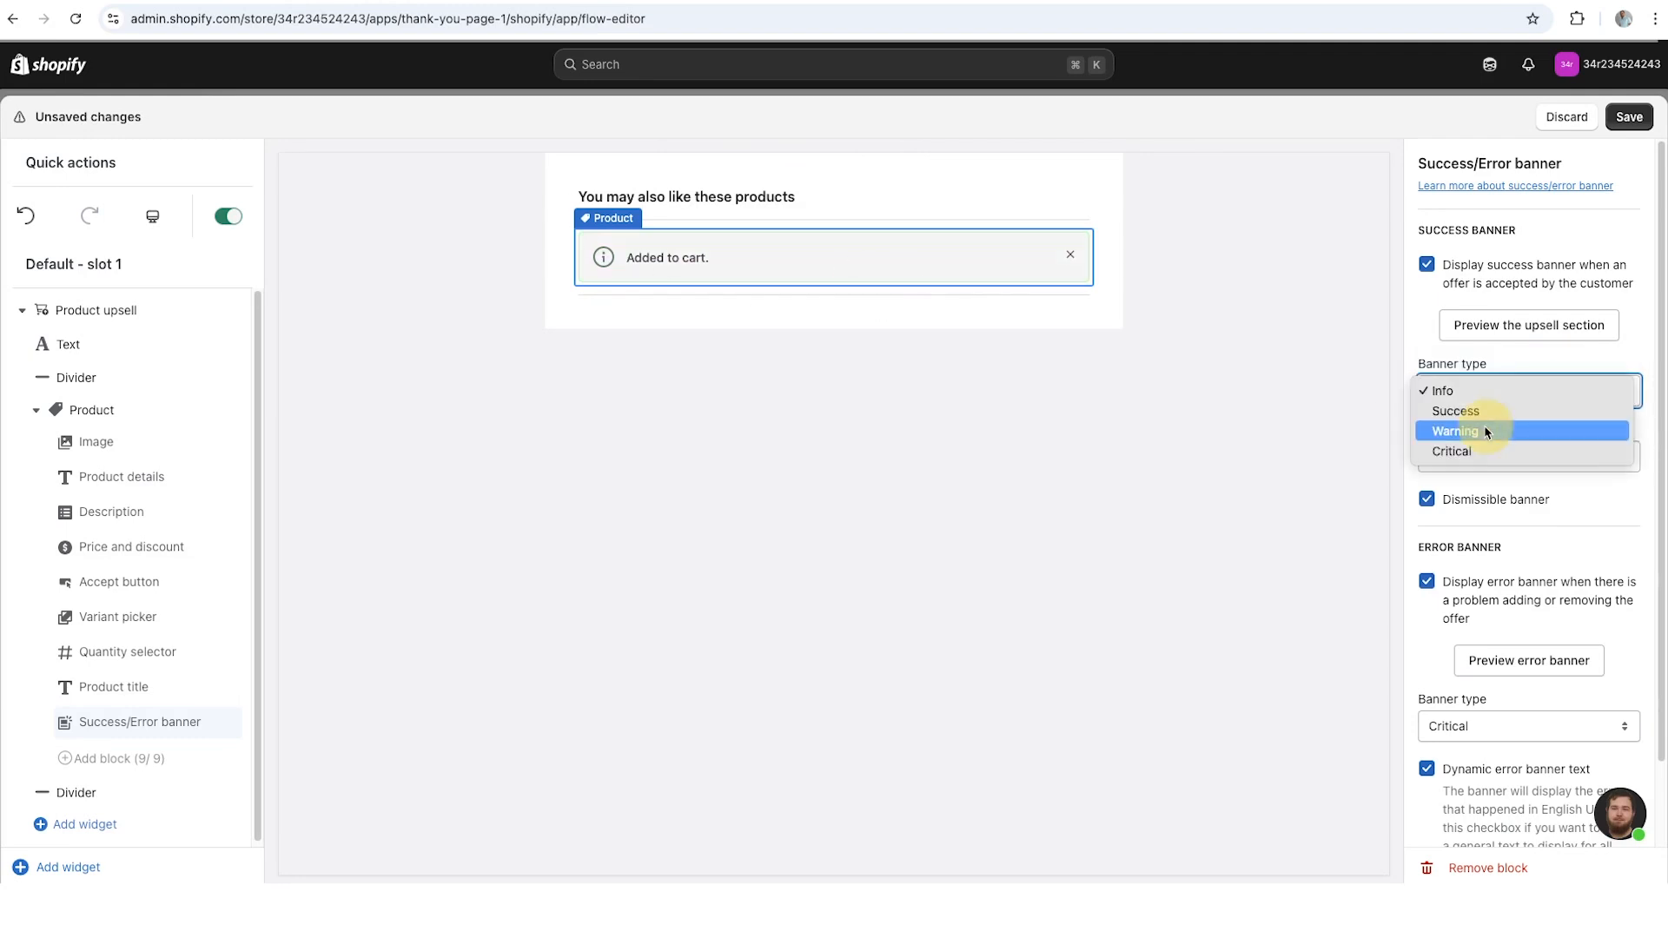
click(1484, 425)
click(1477, 392)
click(1480, 413)
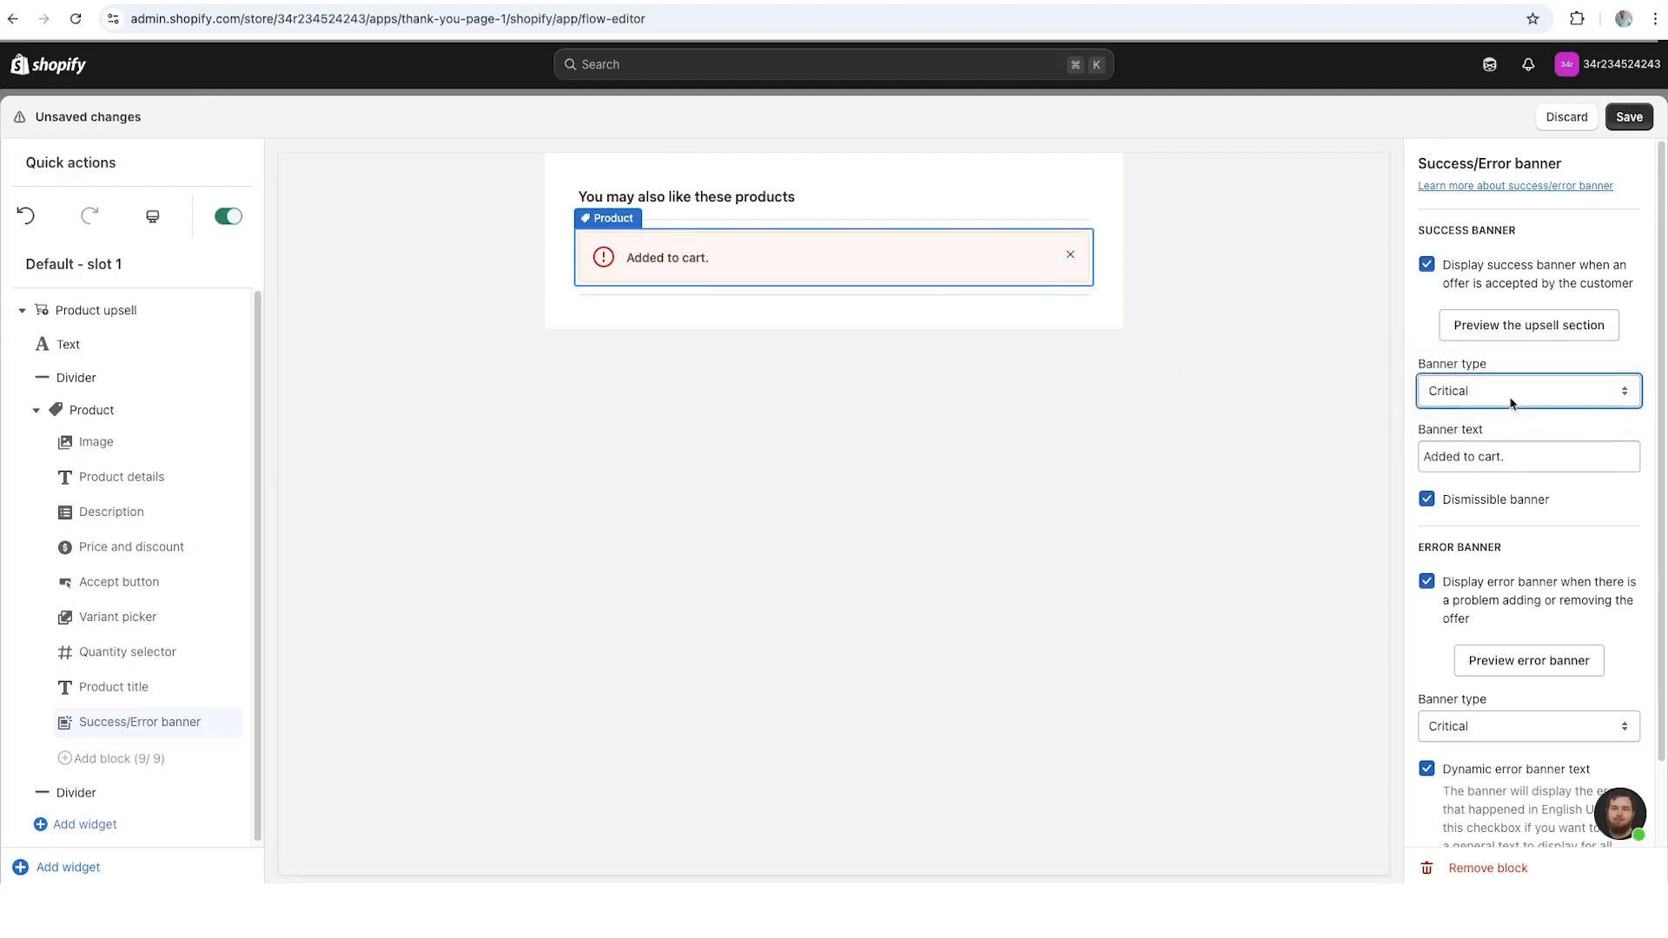
click(1504, 396)
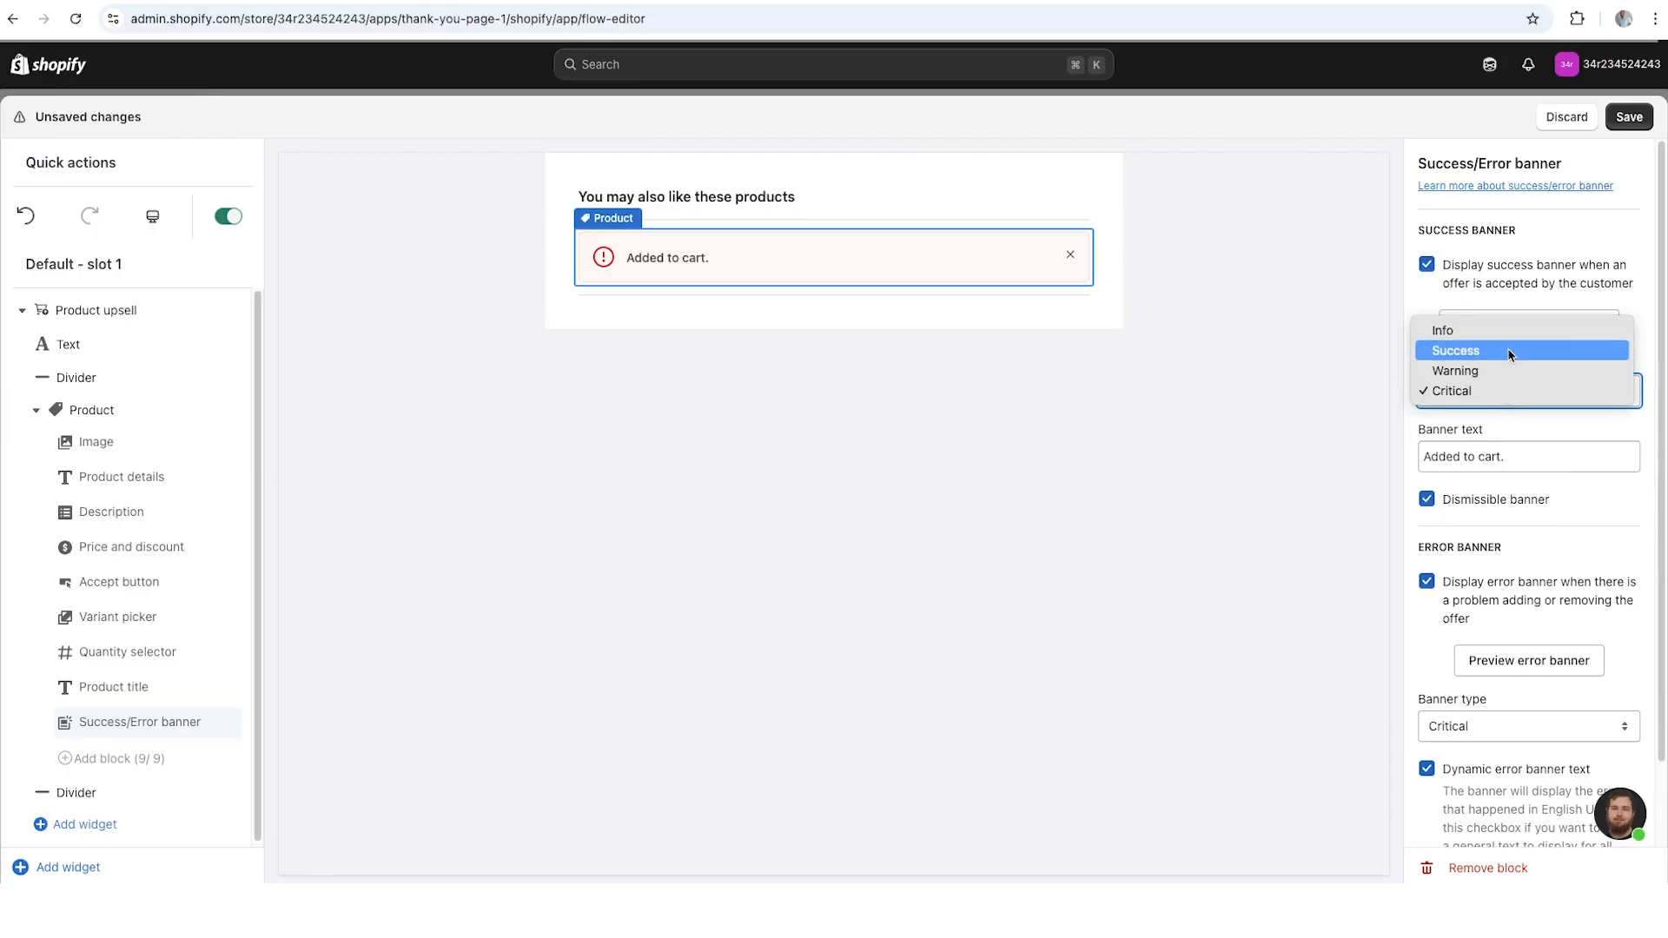
click(1509, 352)
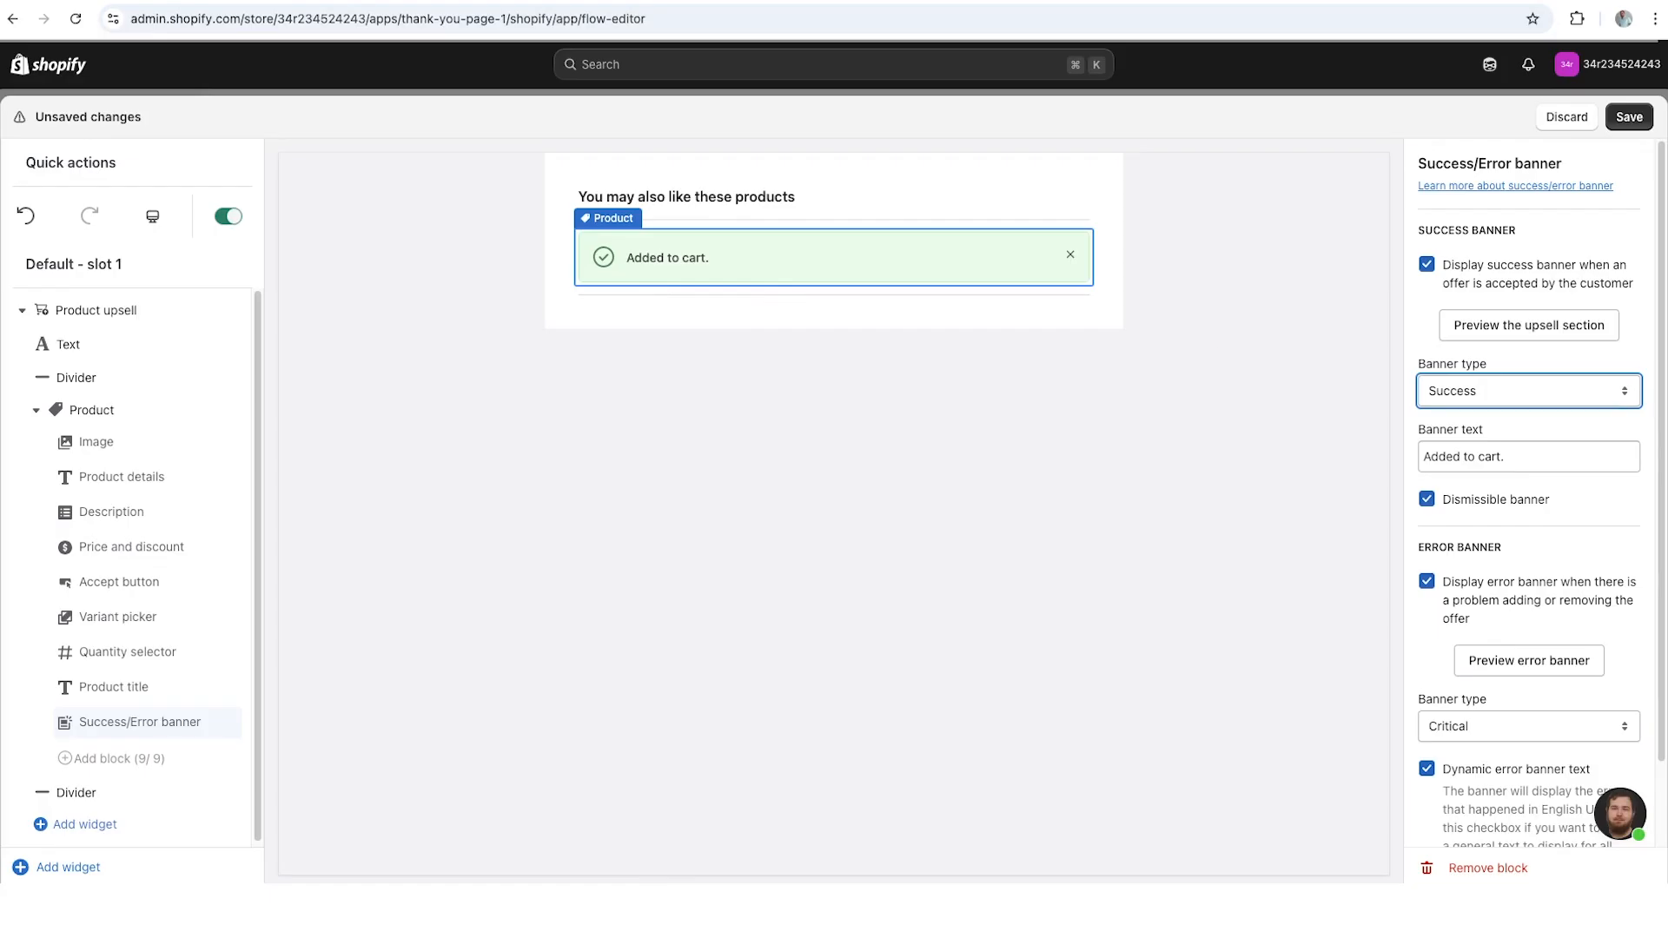
- Set the success banner text to "Fantastic choice!" and turn off its dismissible option
drag(1550, 463, 1370, 455)
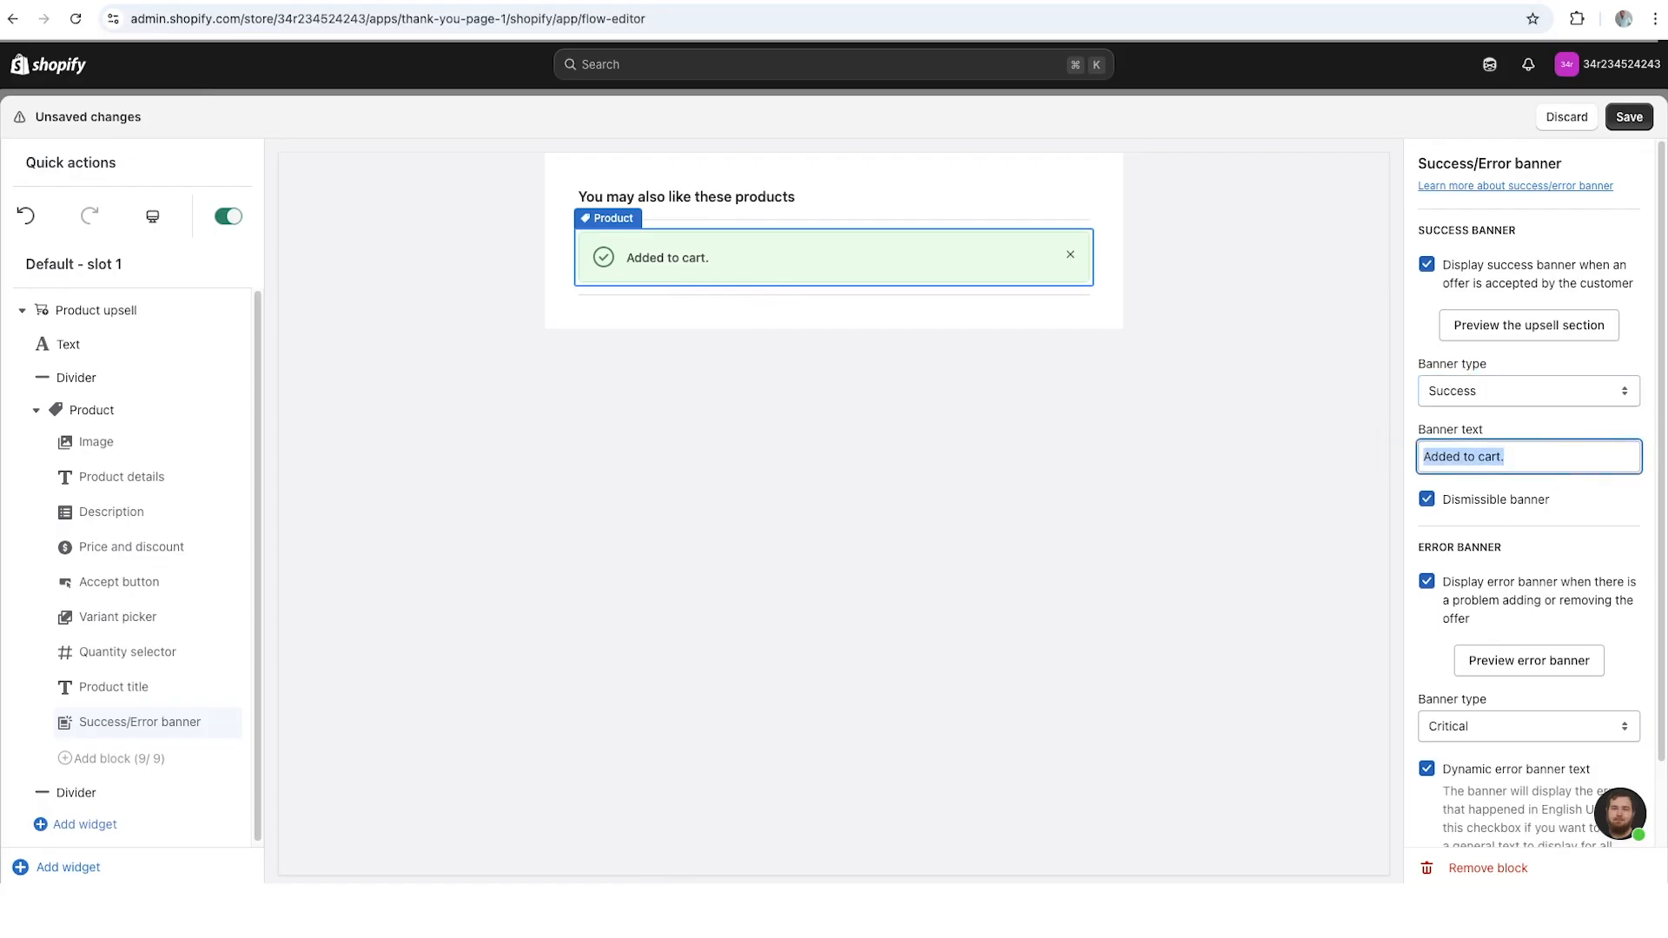
text(Fantastic choice!)
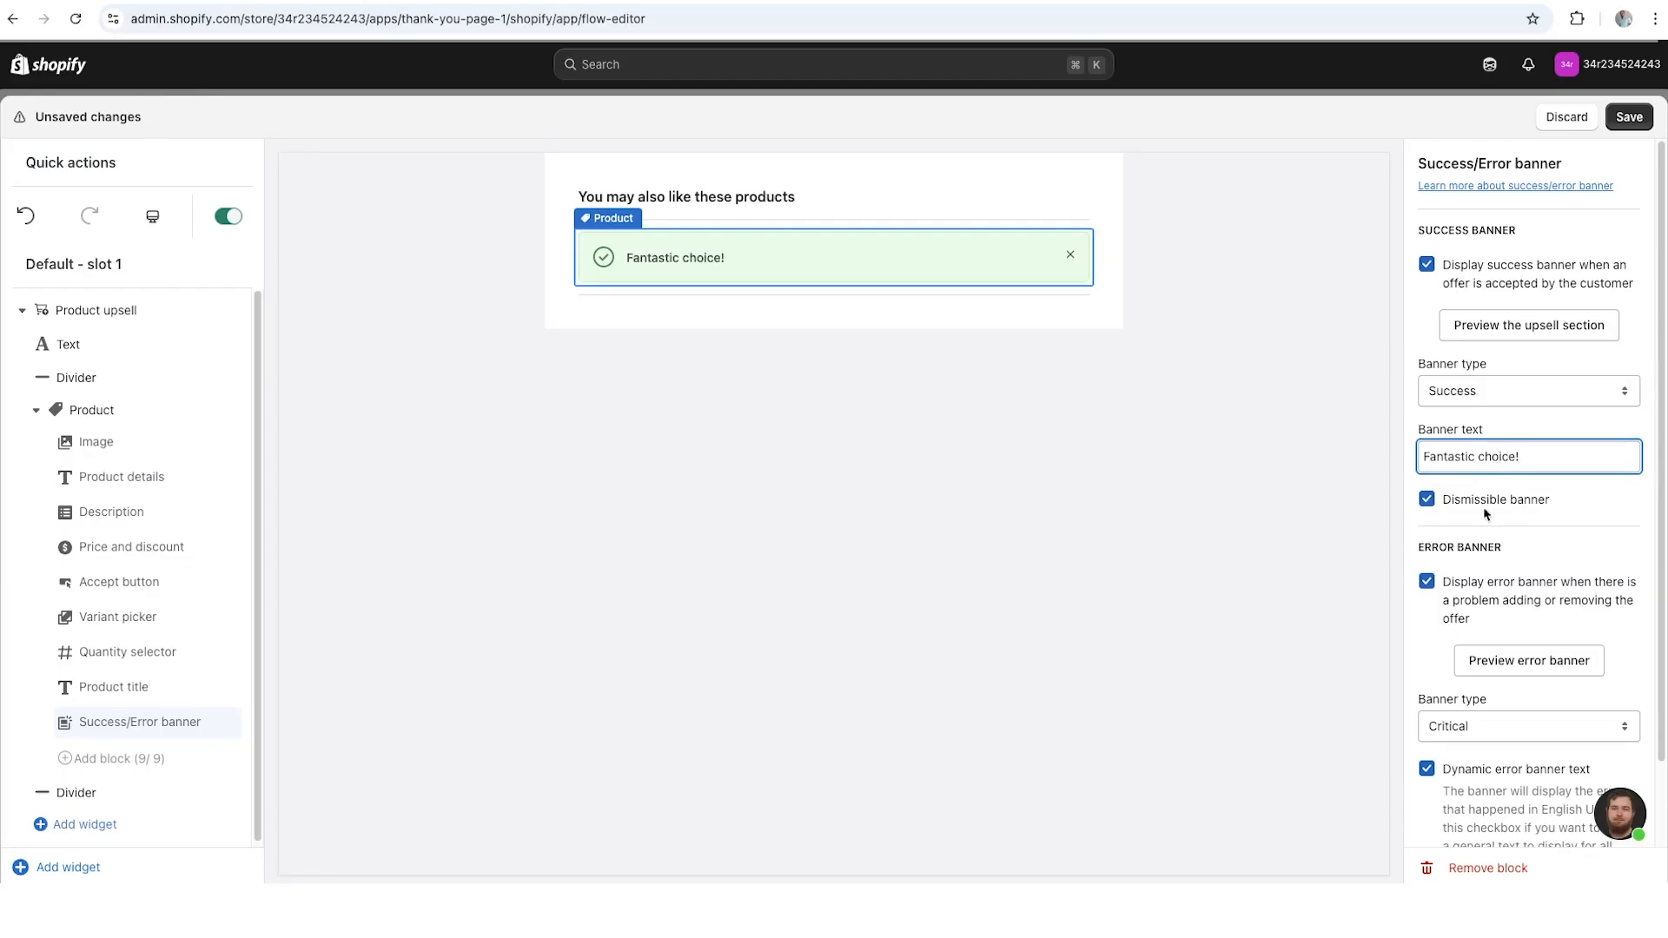
click(1071, 255)
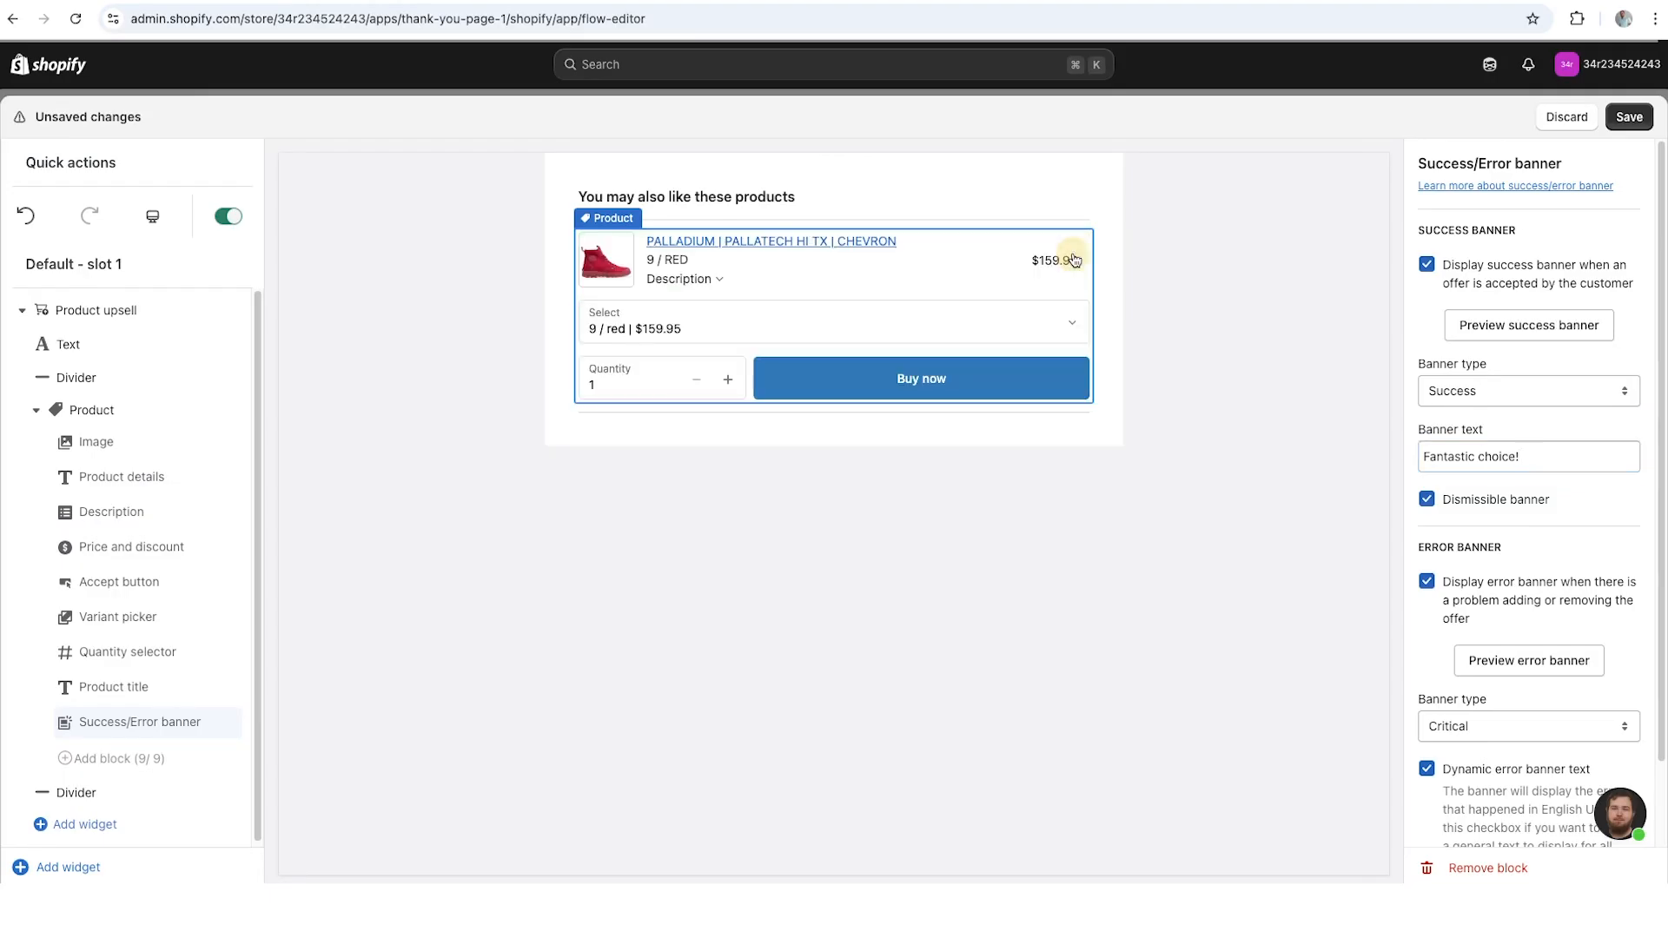
click(1529, 327)
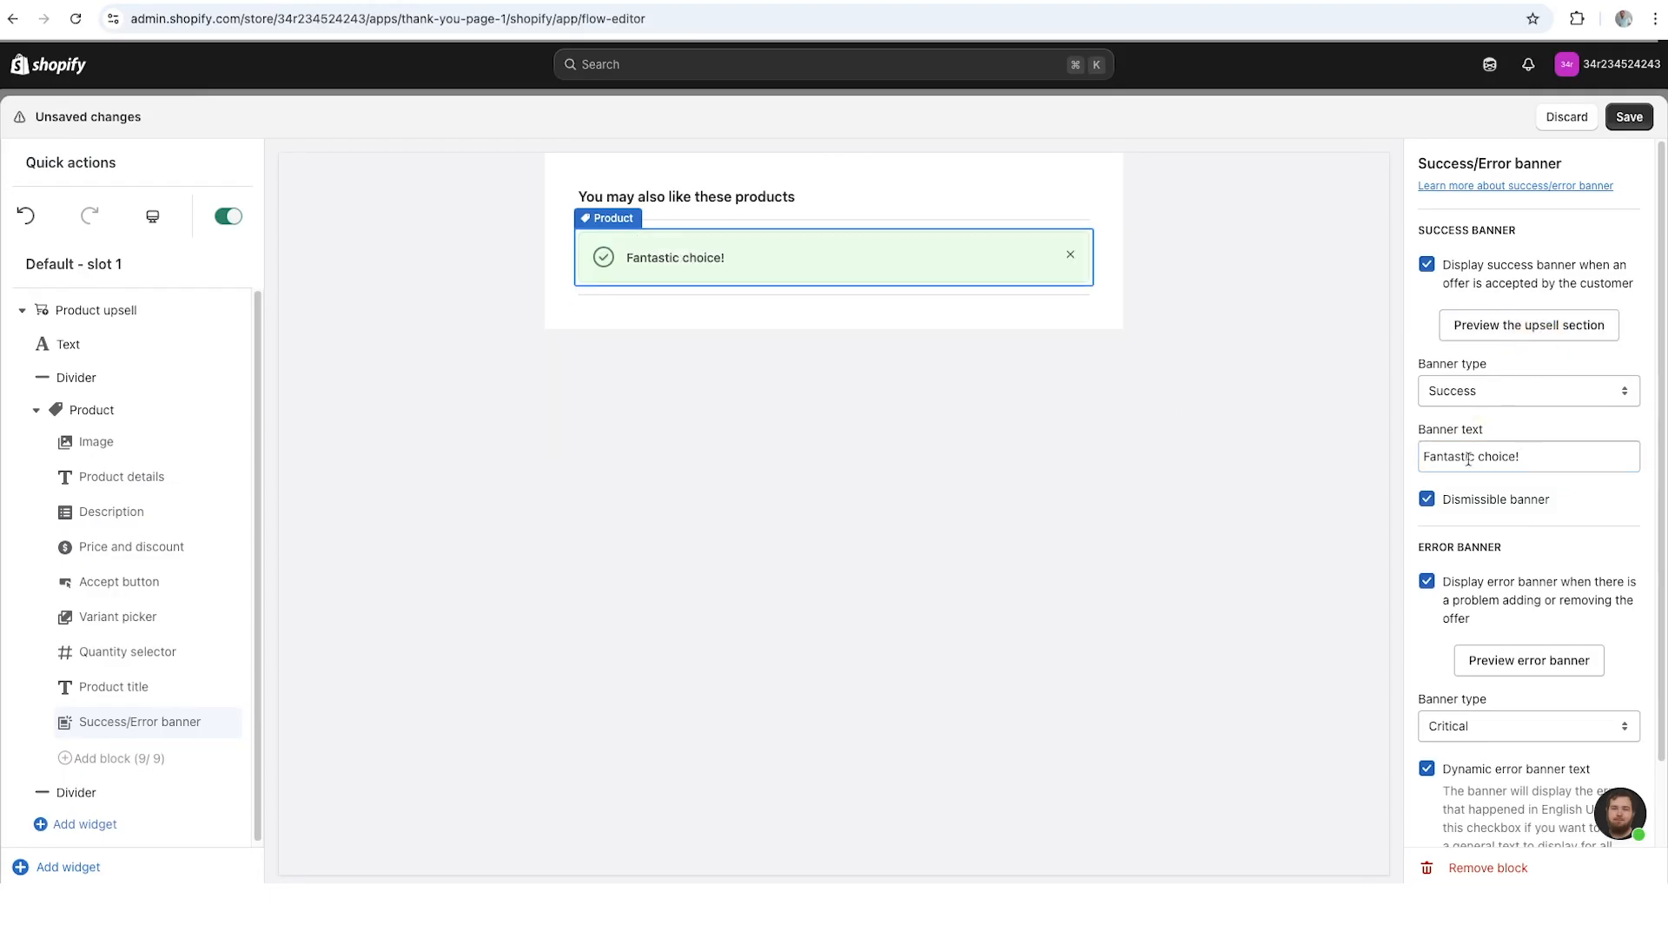
click(1428, 501)
- Enable the error banner for problems adding or removing the offer and preview it
scroll(1604, 527, down, 2)
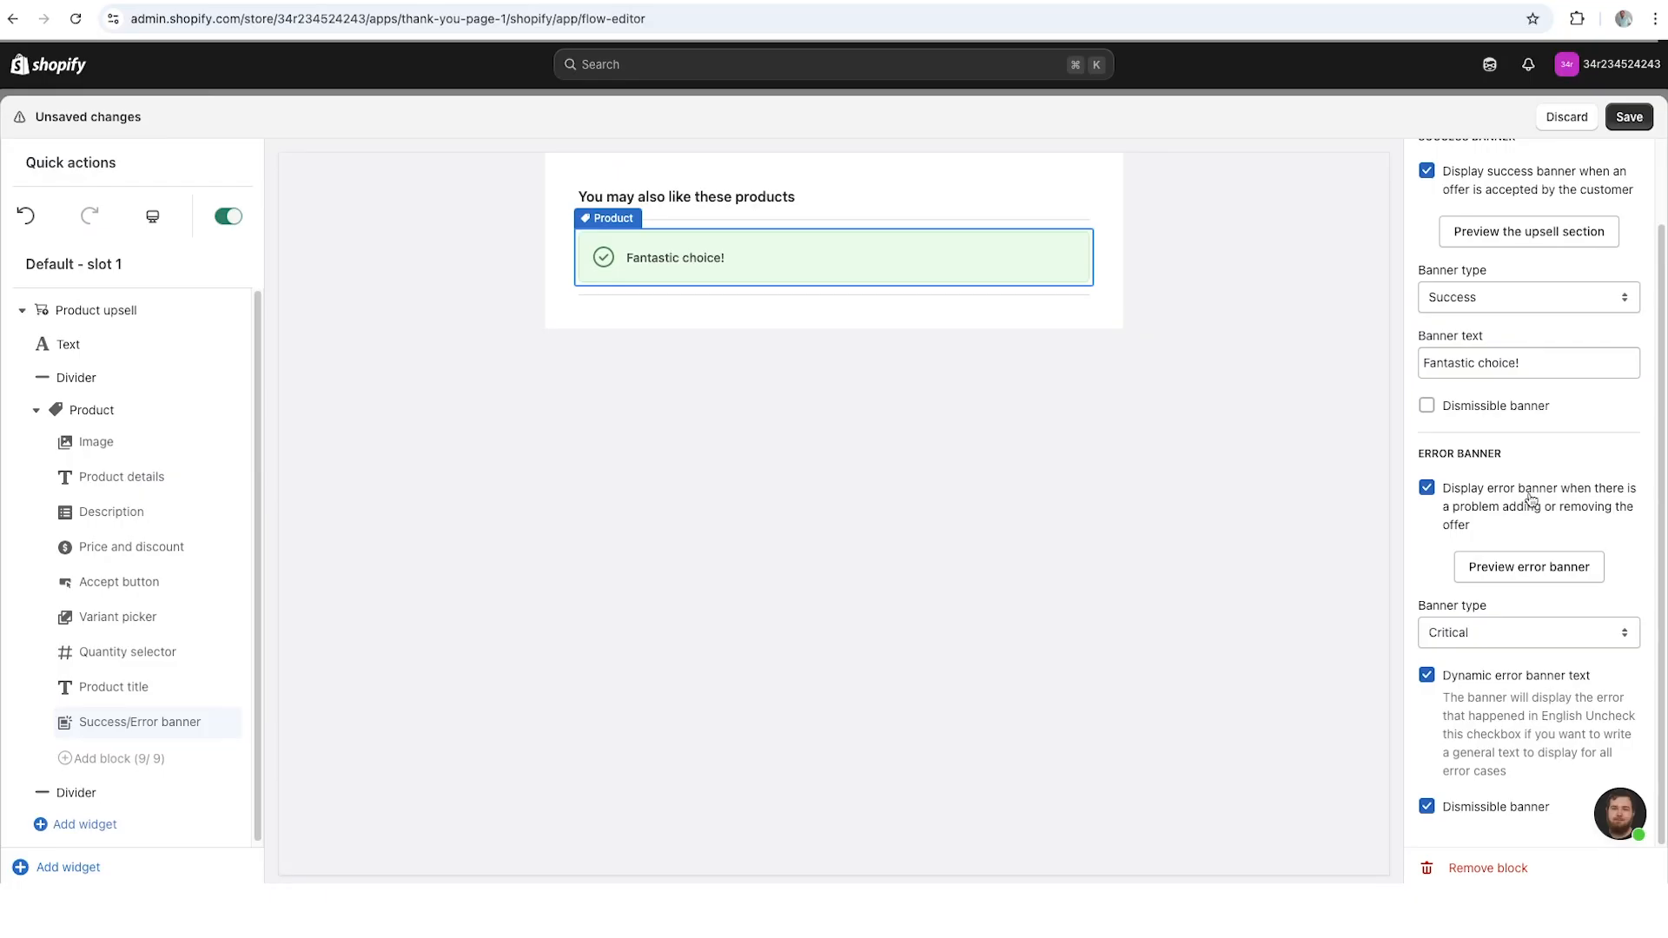
click(1431, 494)
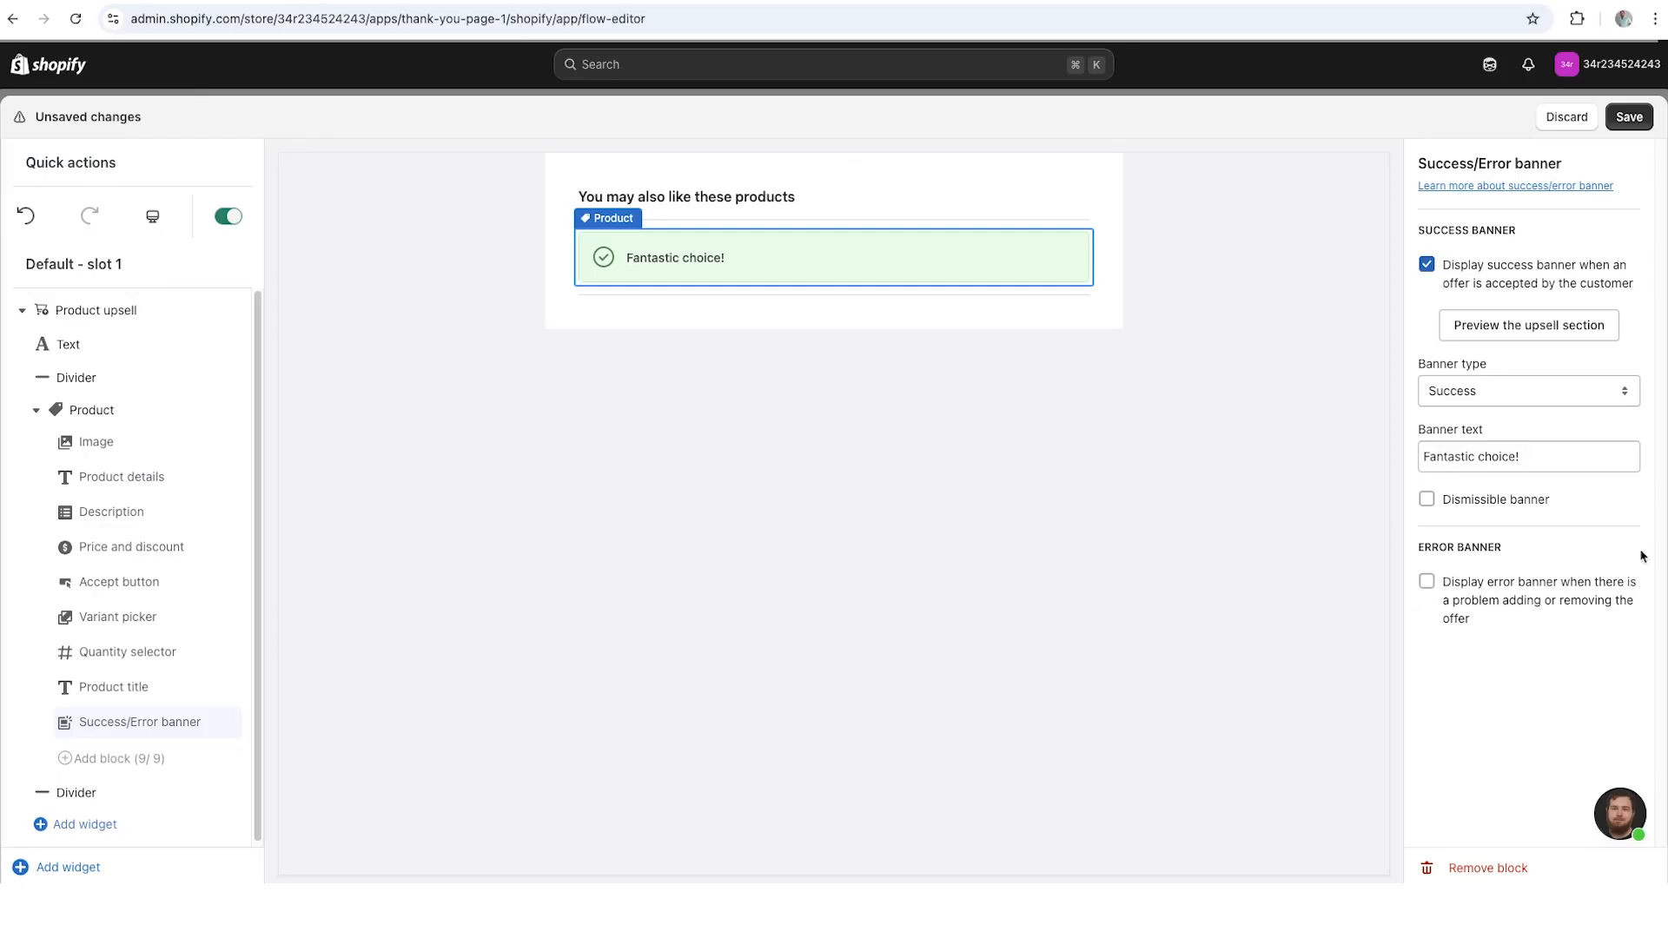
click(1428, 584)
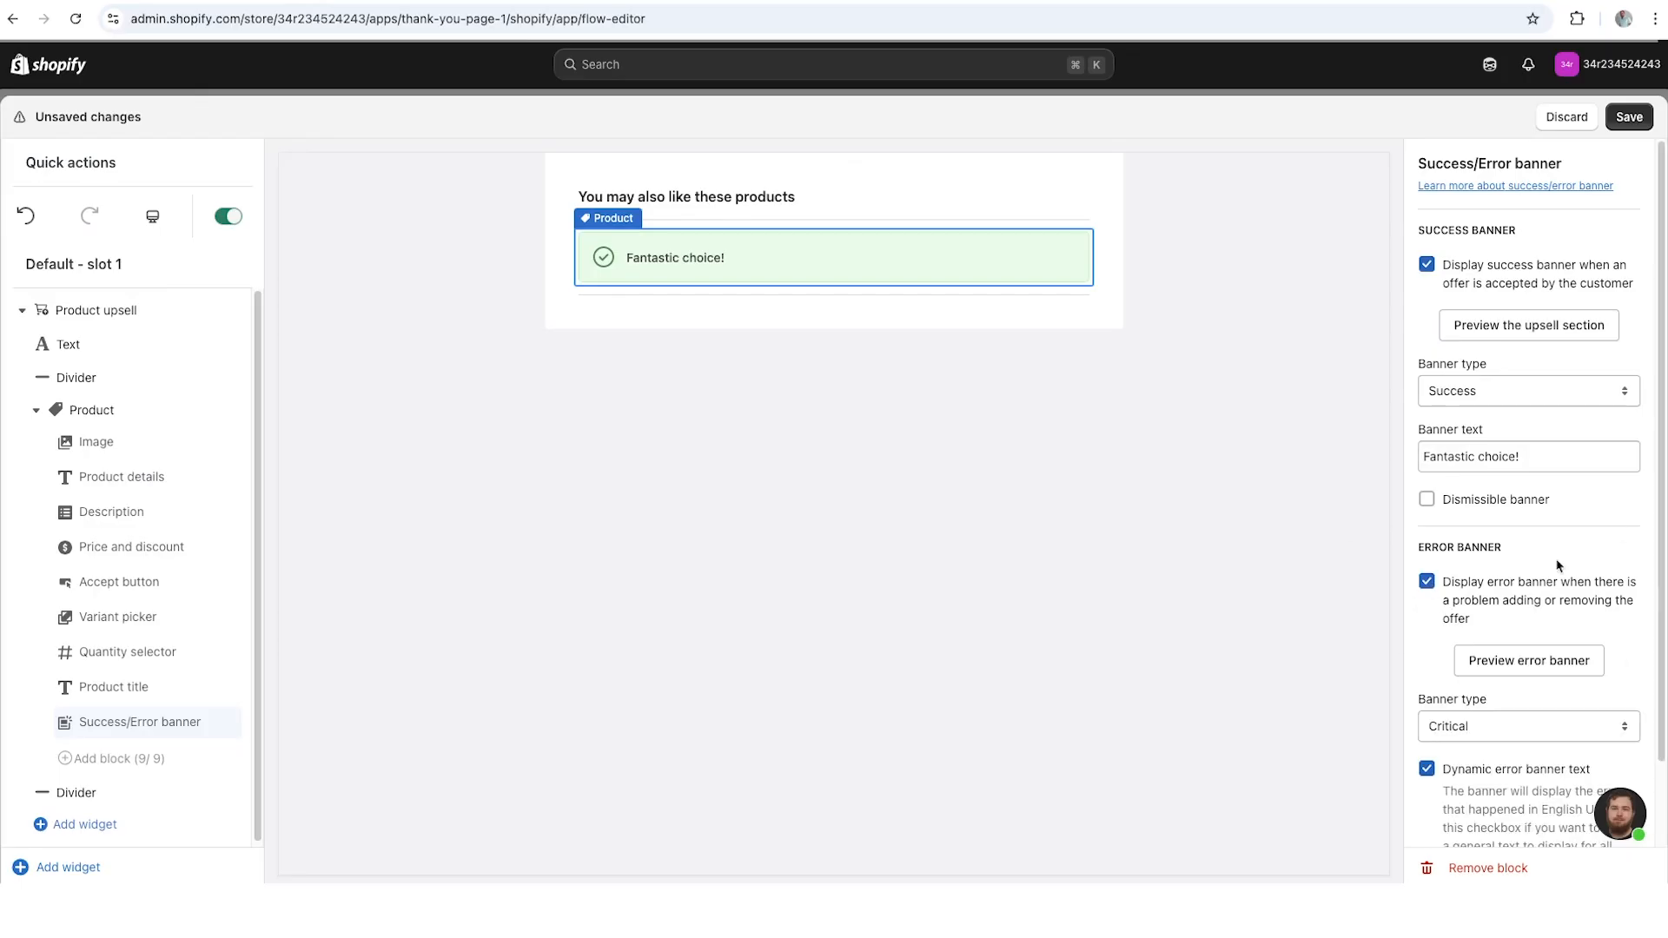
click(1543, 664)
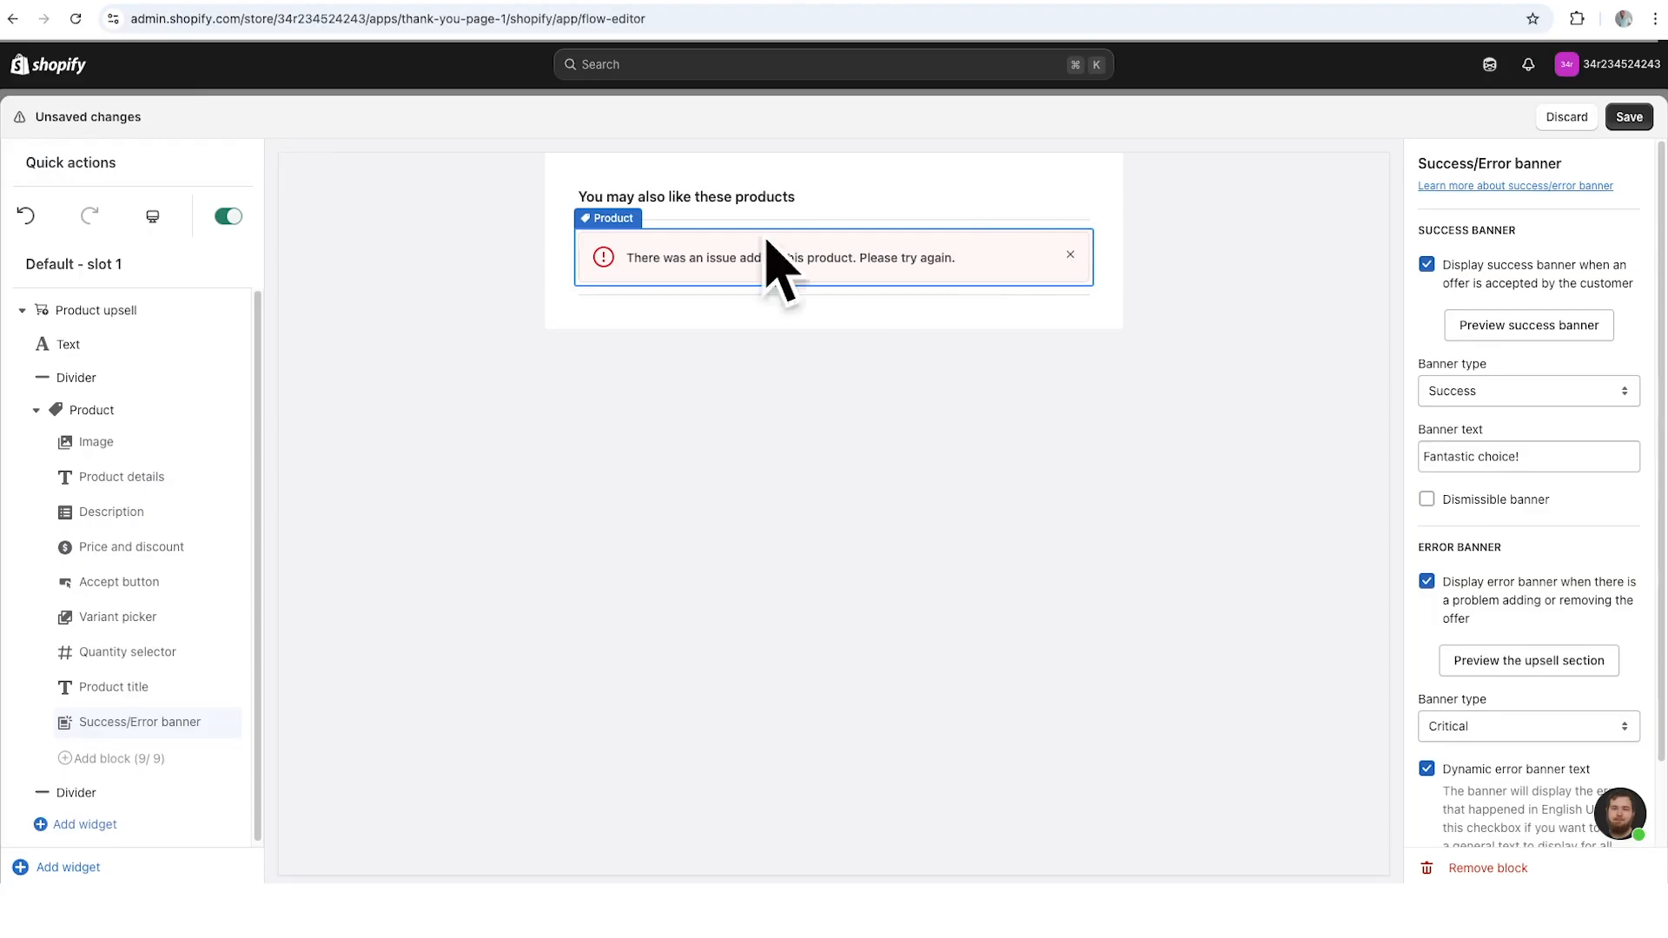
- Try other types such as Info and Success on the error banner and set it back to Critical
click(1587, 725)
click(1578, 806)
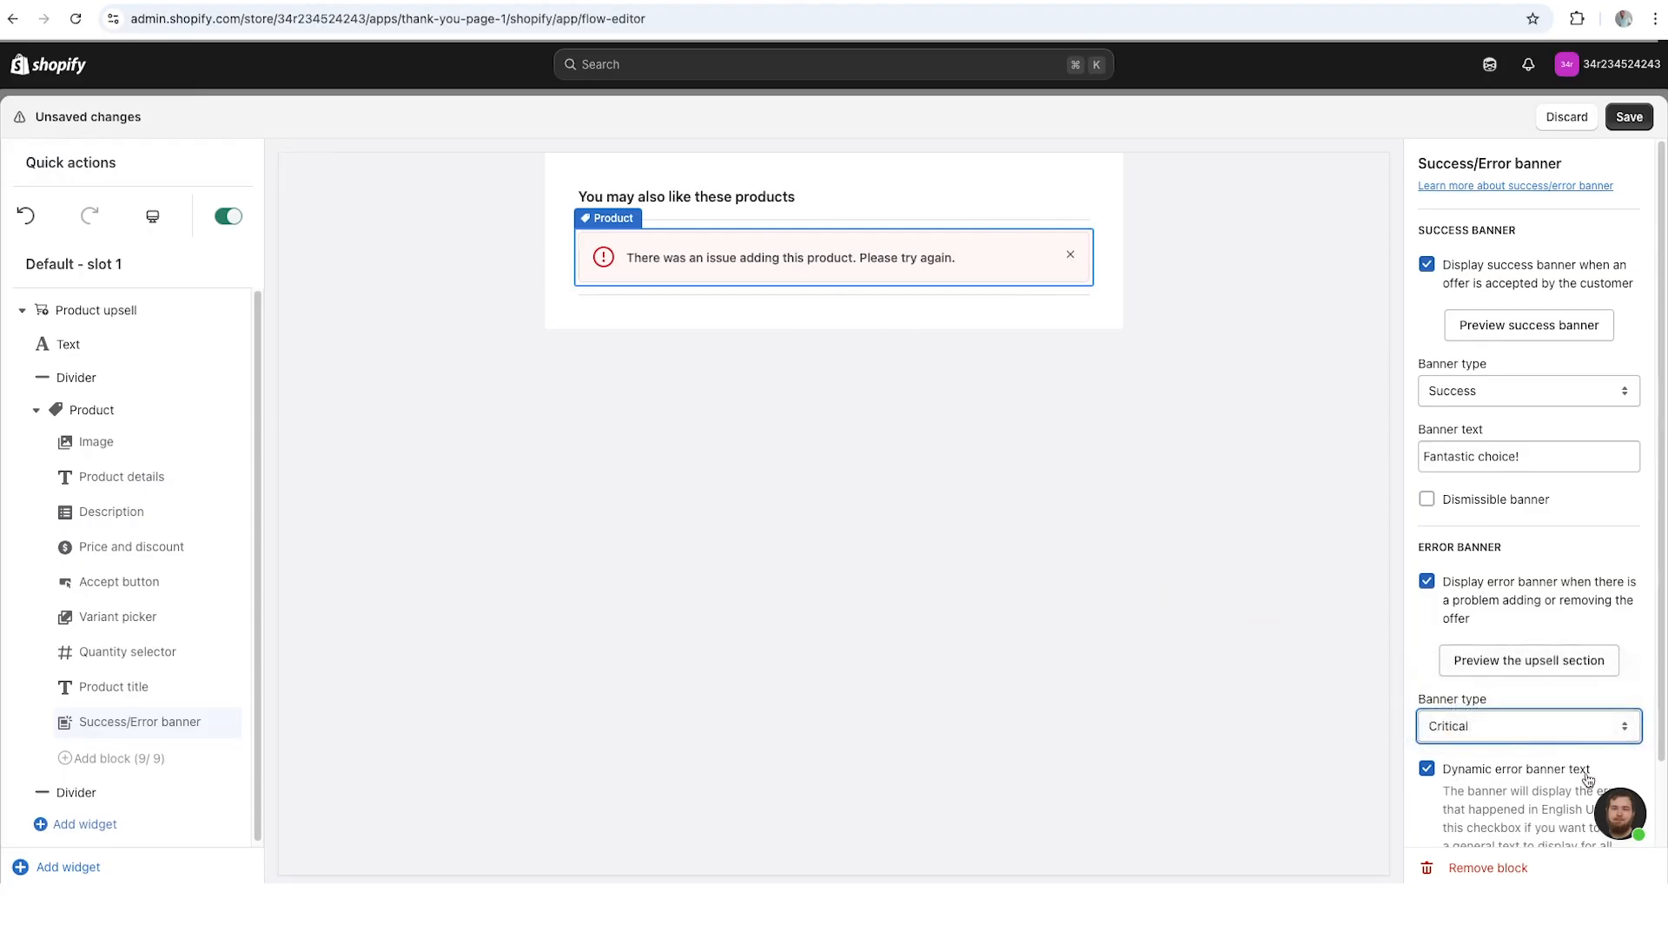
scroll(1646, 728, down, 2)
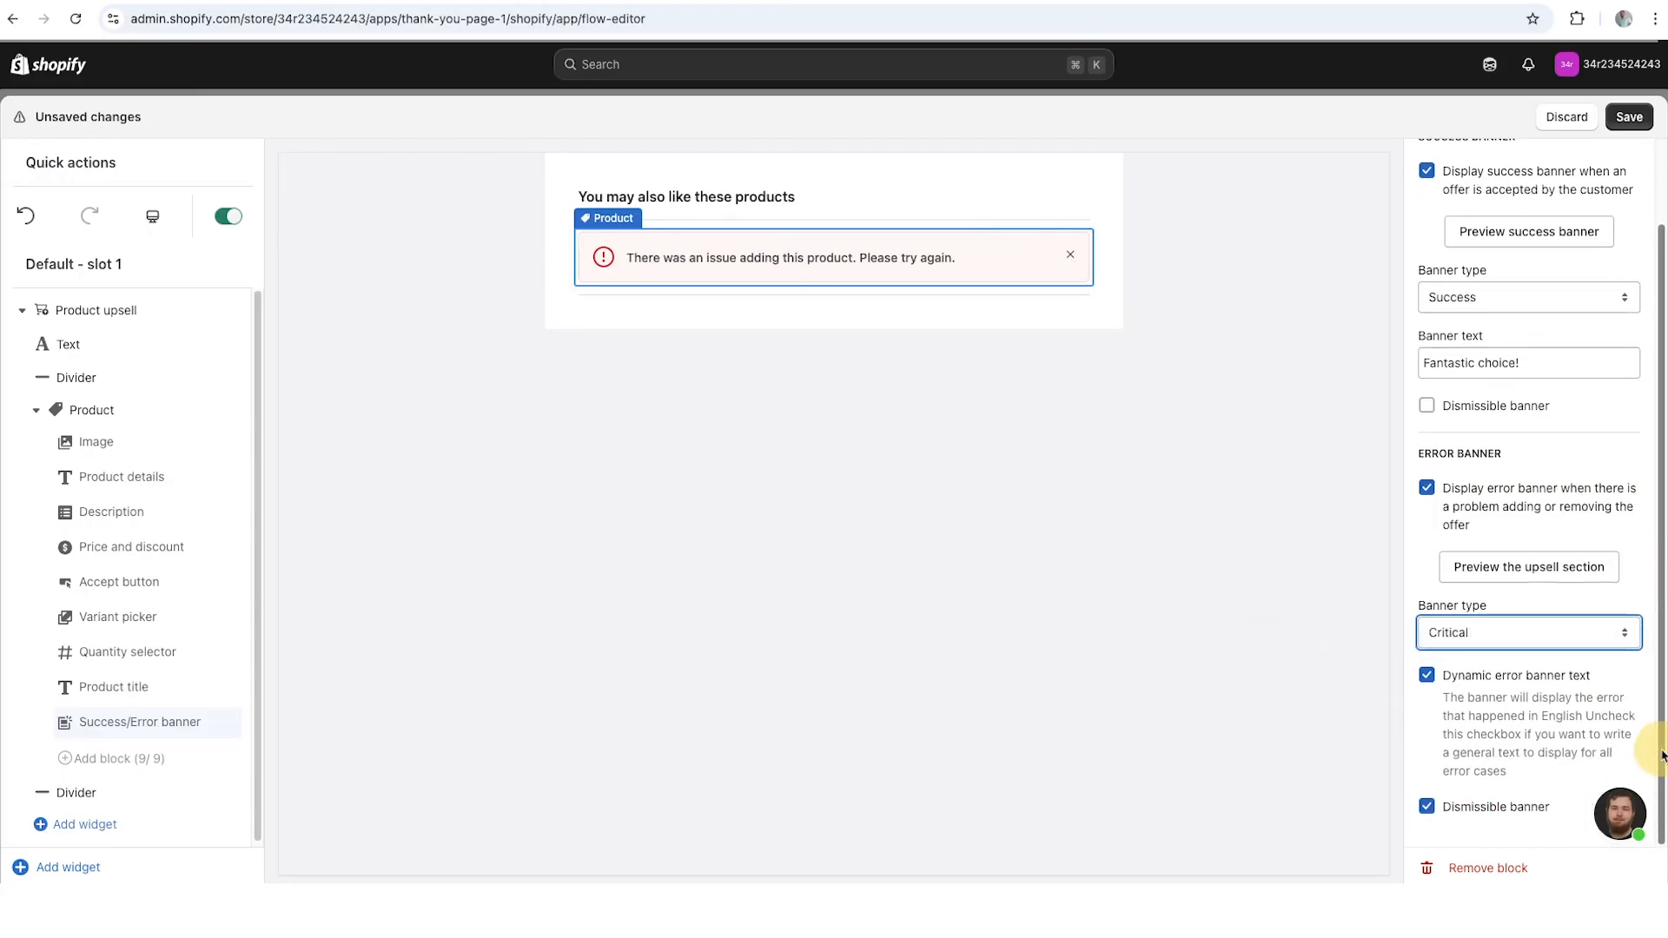
click(1485, 650)
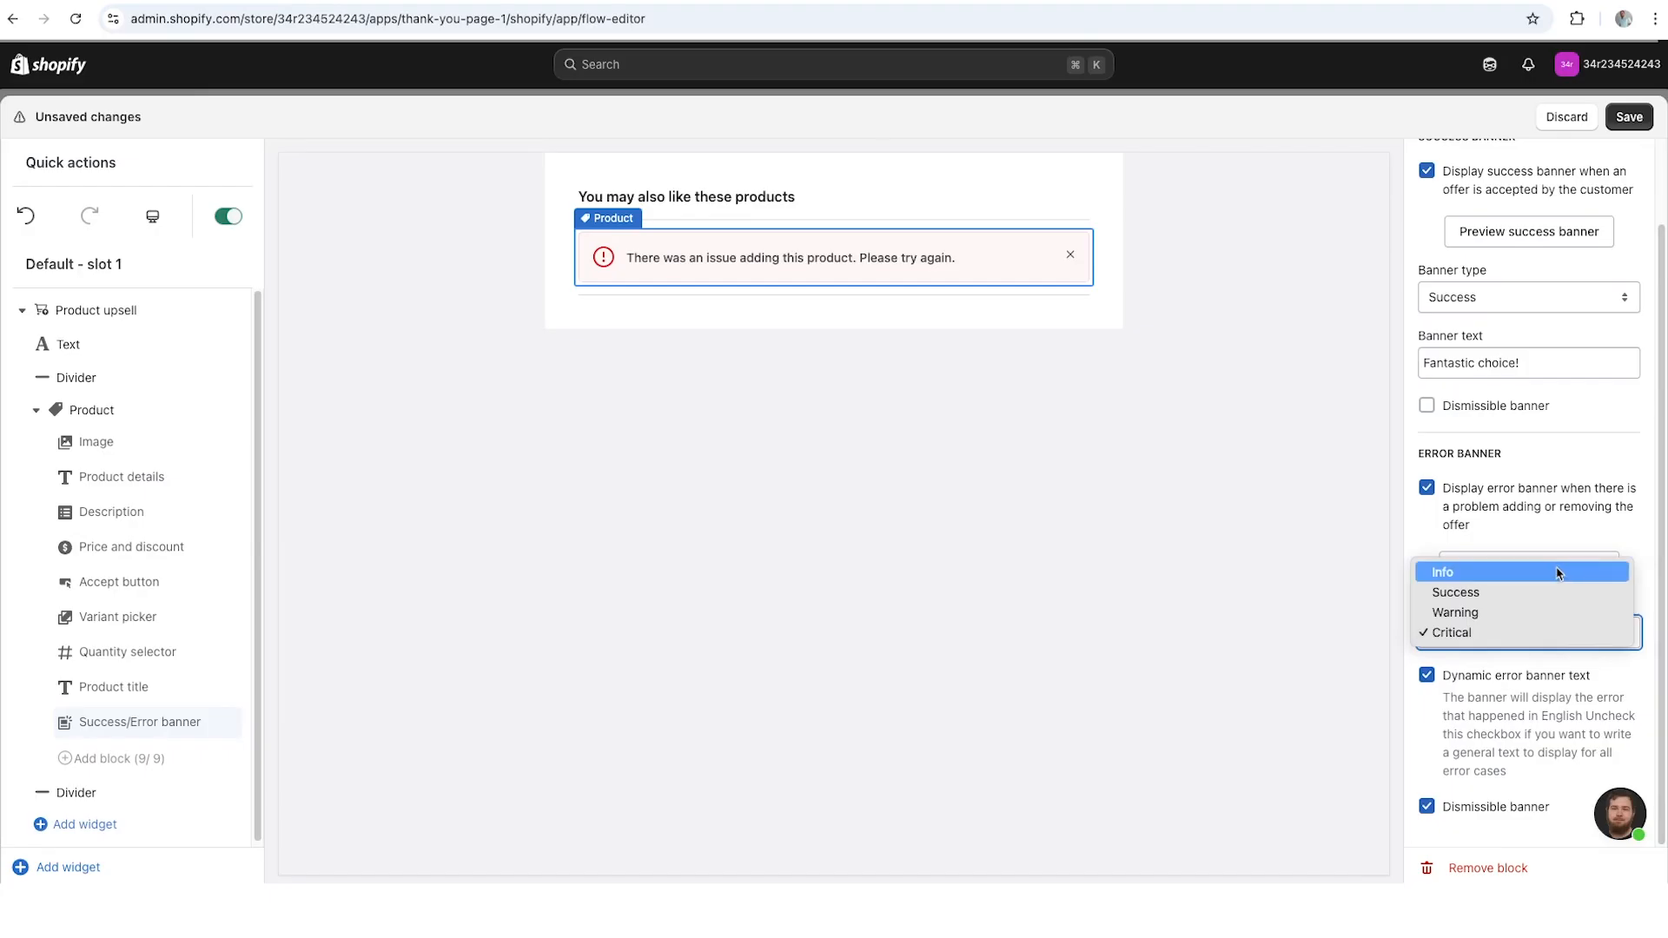
click(1558, 572)
click(1556, 632)
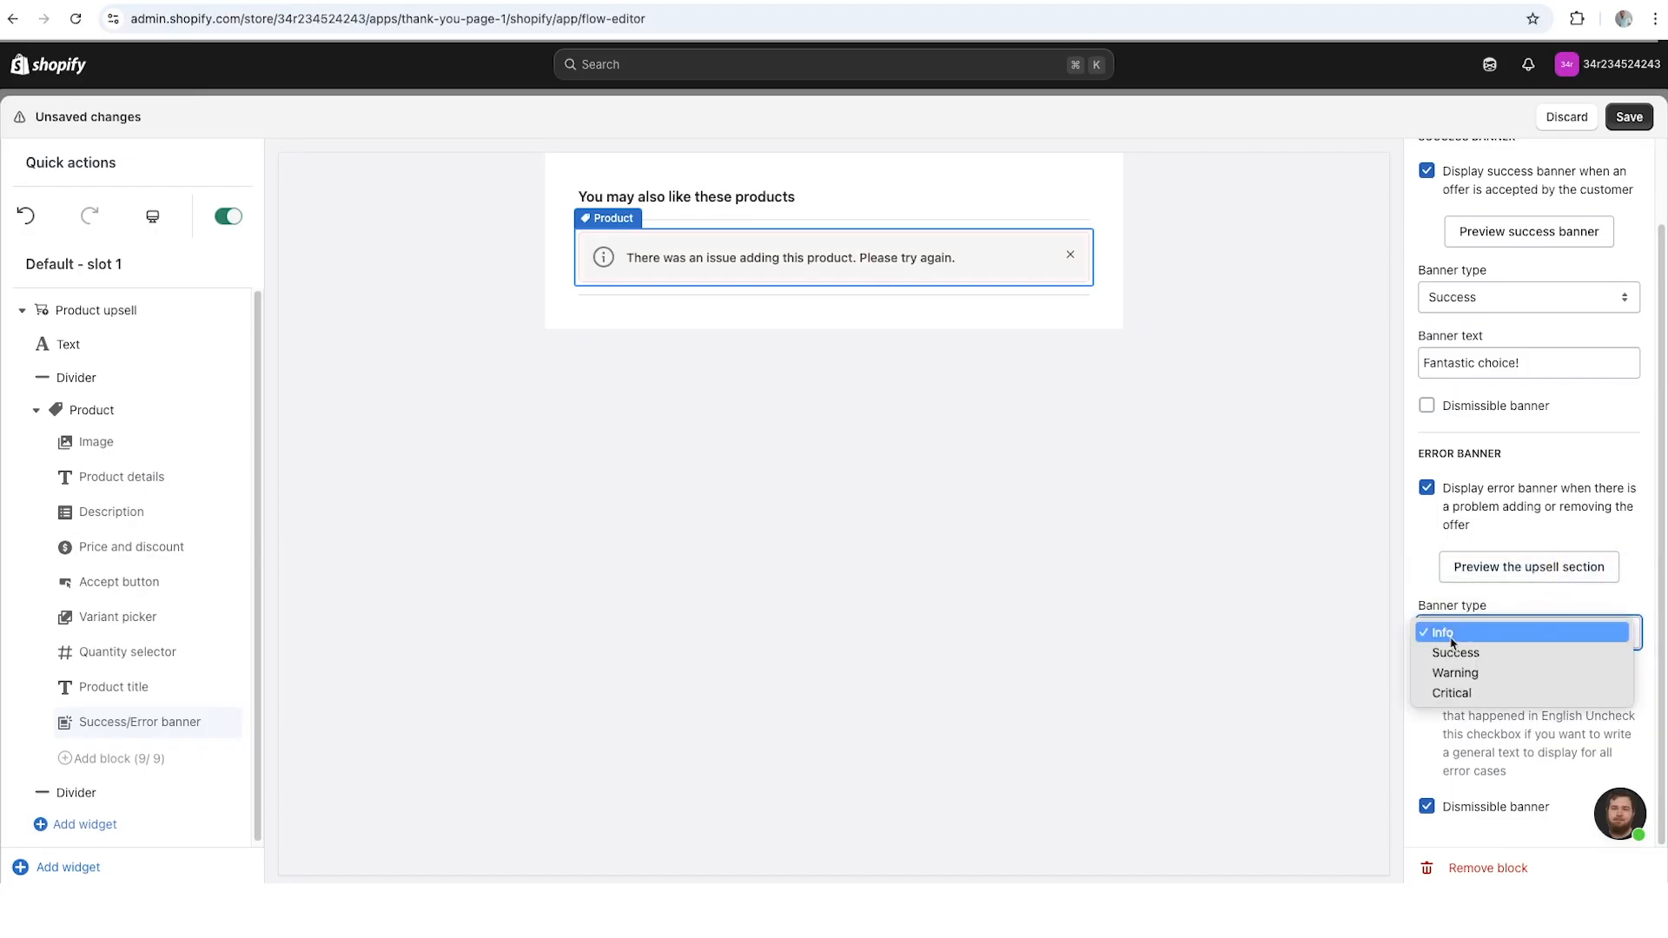
click(1477, 652)
click(1547, 635)
click(1548, 653)
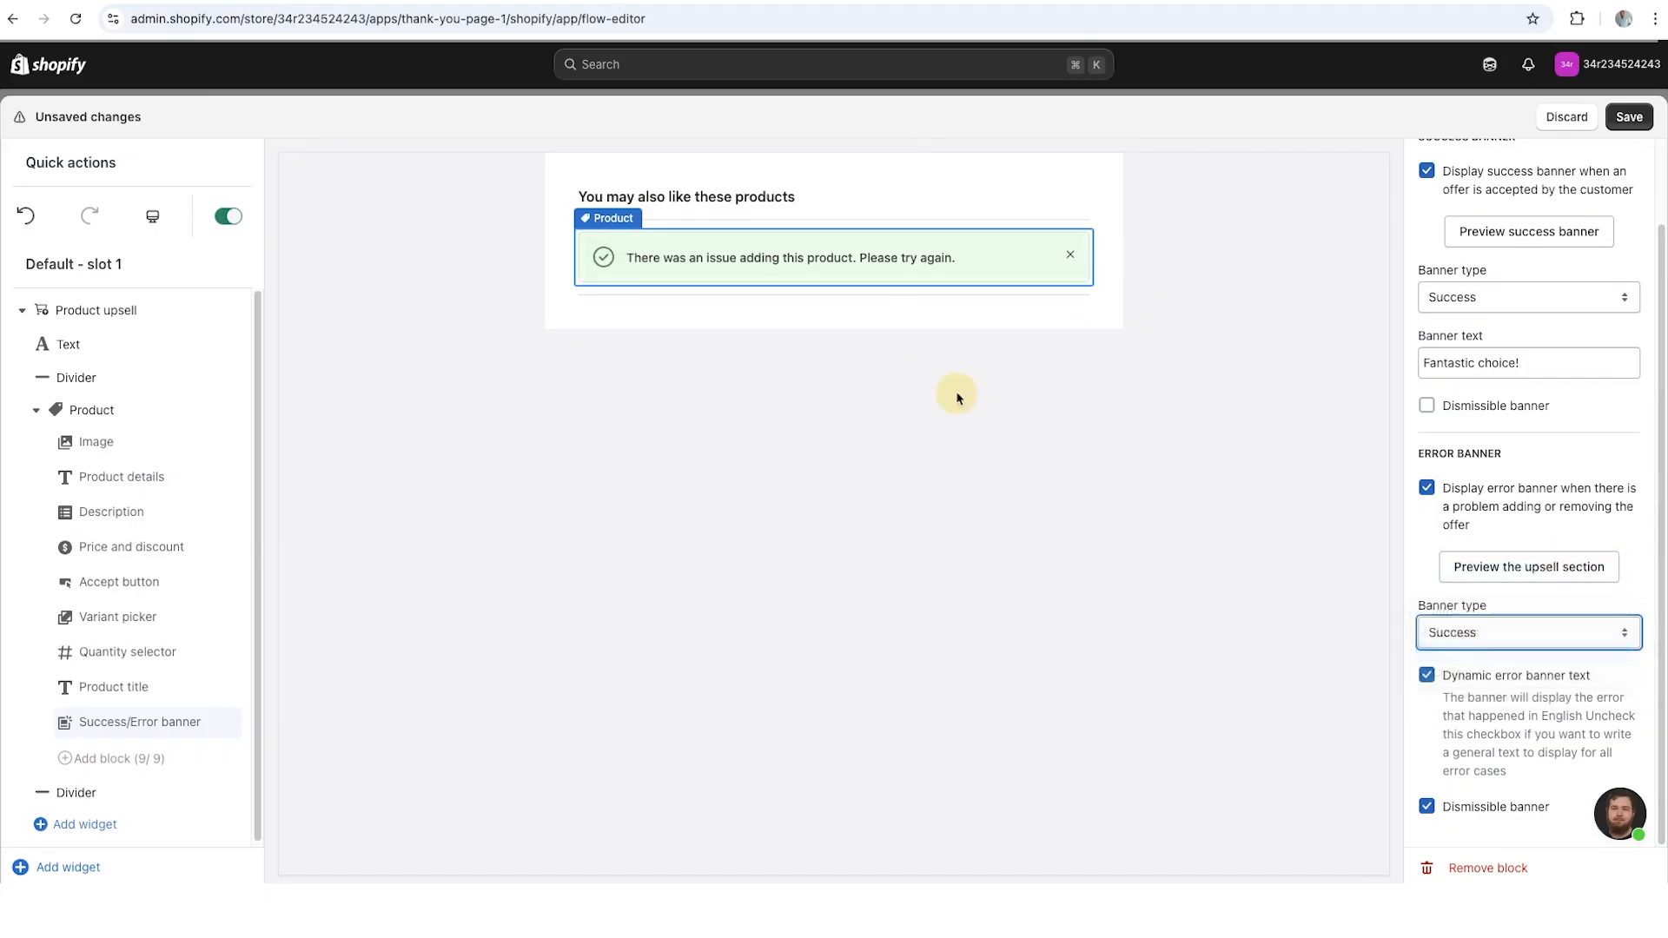
key(Down)
- Turn off the dismissible option for the error banner
click(1427, 807)
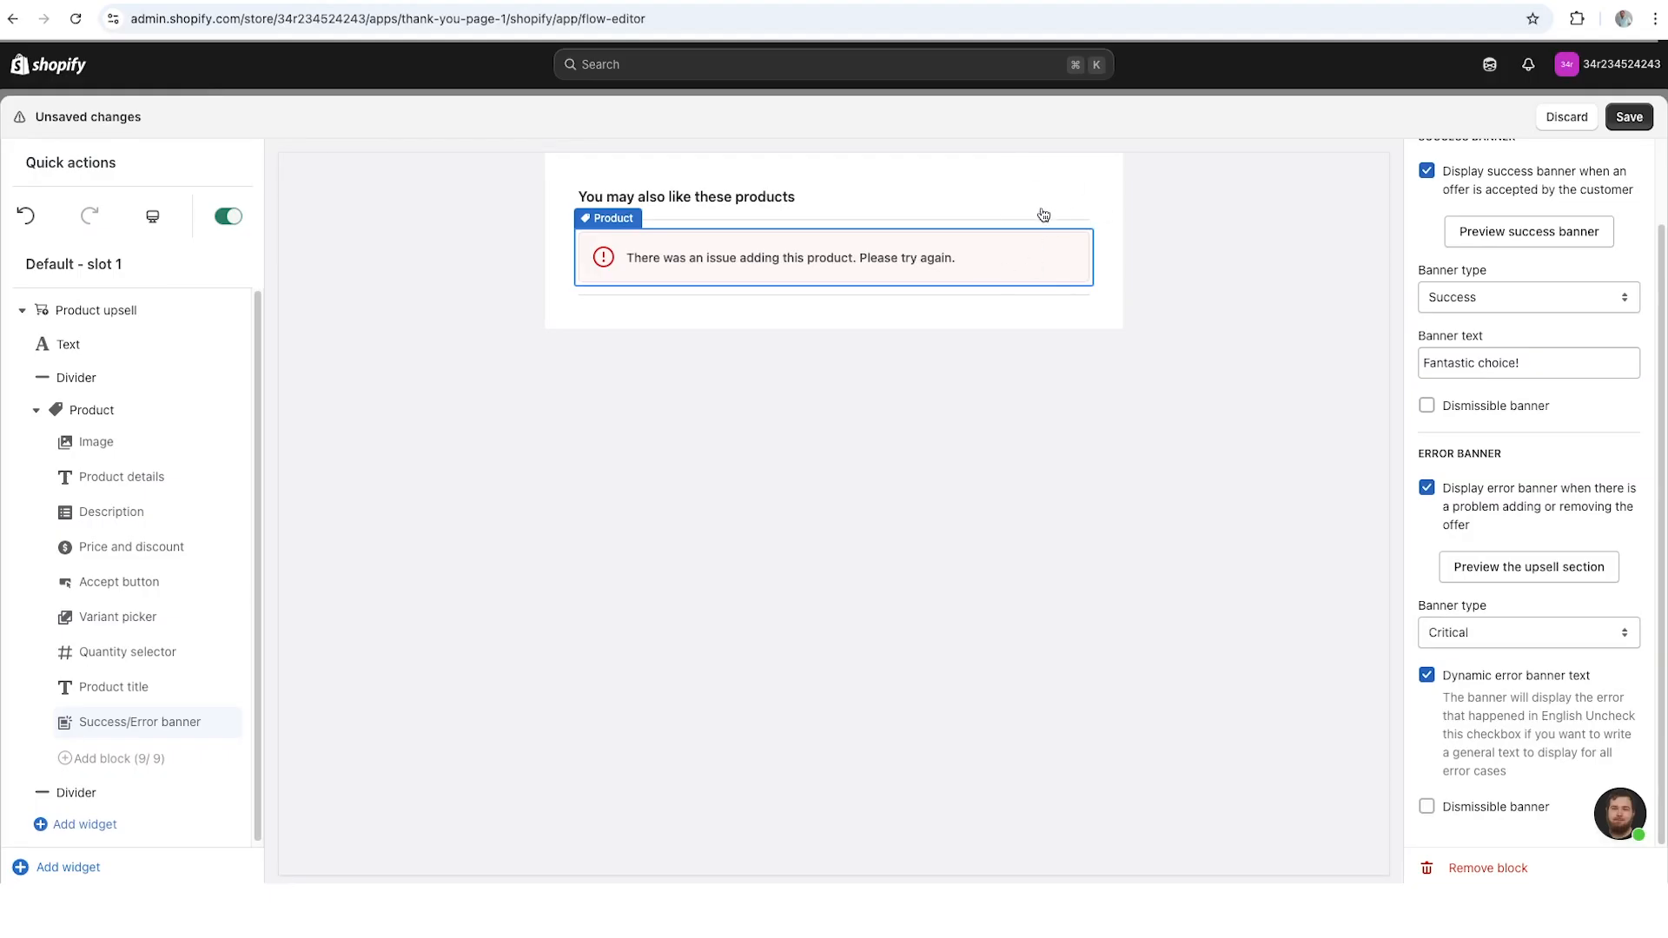
click(1428, 808)
click(1427, 807)
- Disable the dynamic error banner text and set the error banner's custom text to "Please contact reception."
click(1426, 675)
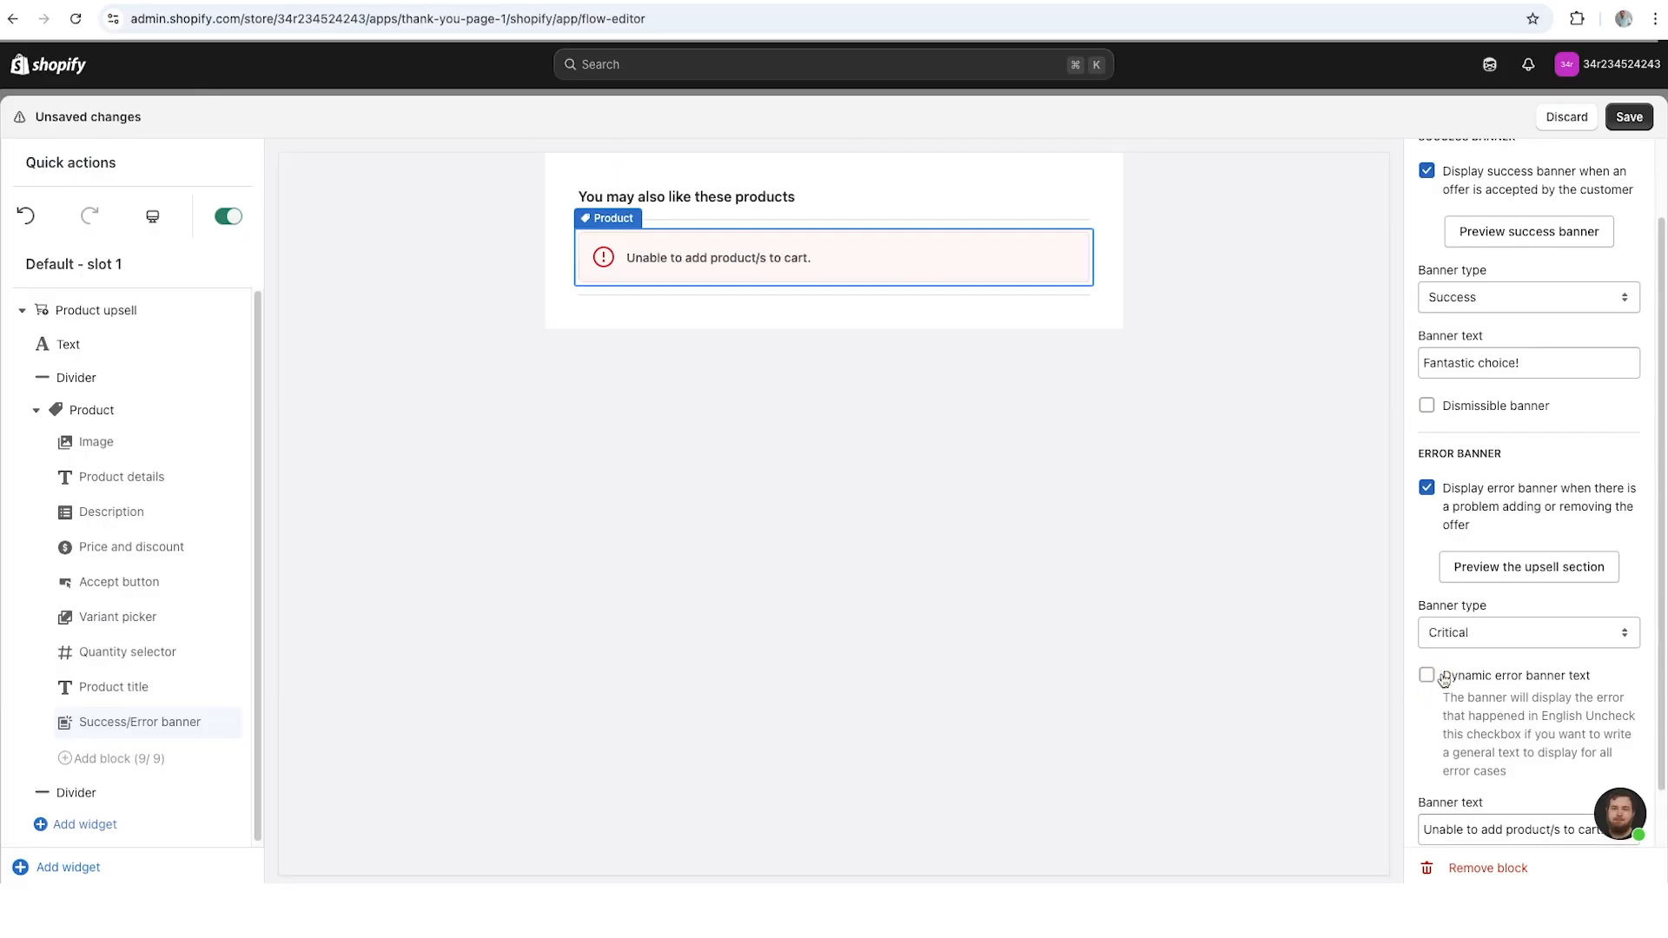
scroll(1532, 697, down, 1)
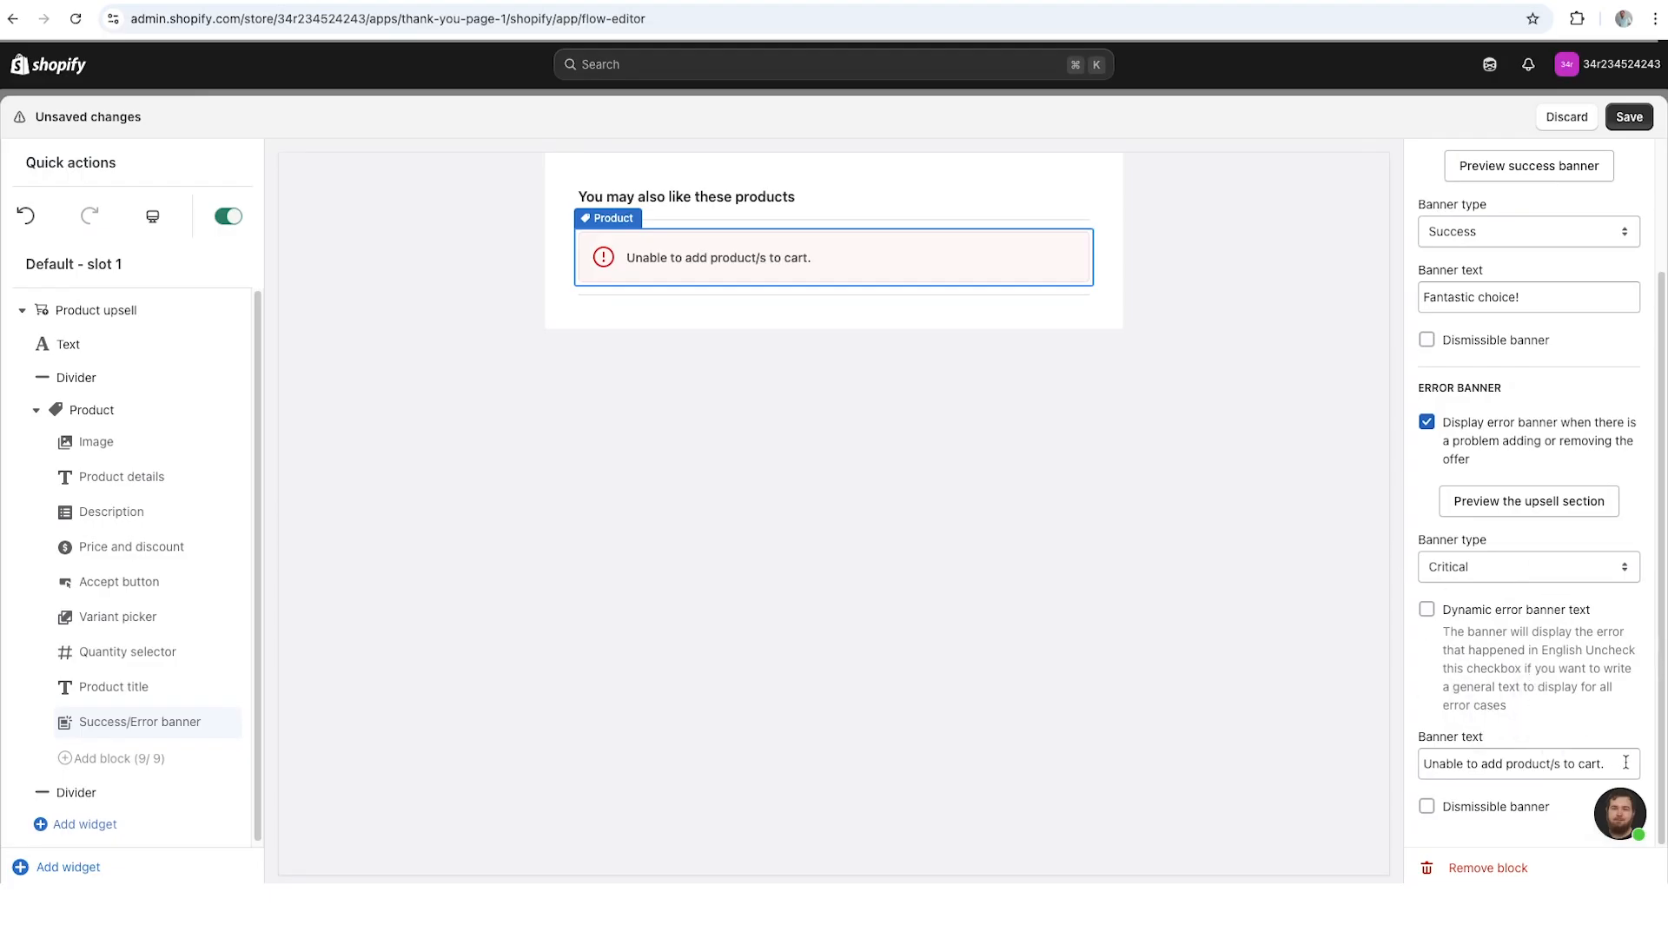
drag(1626, 763, 1408, 738)
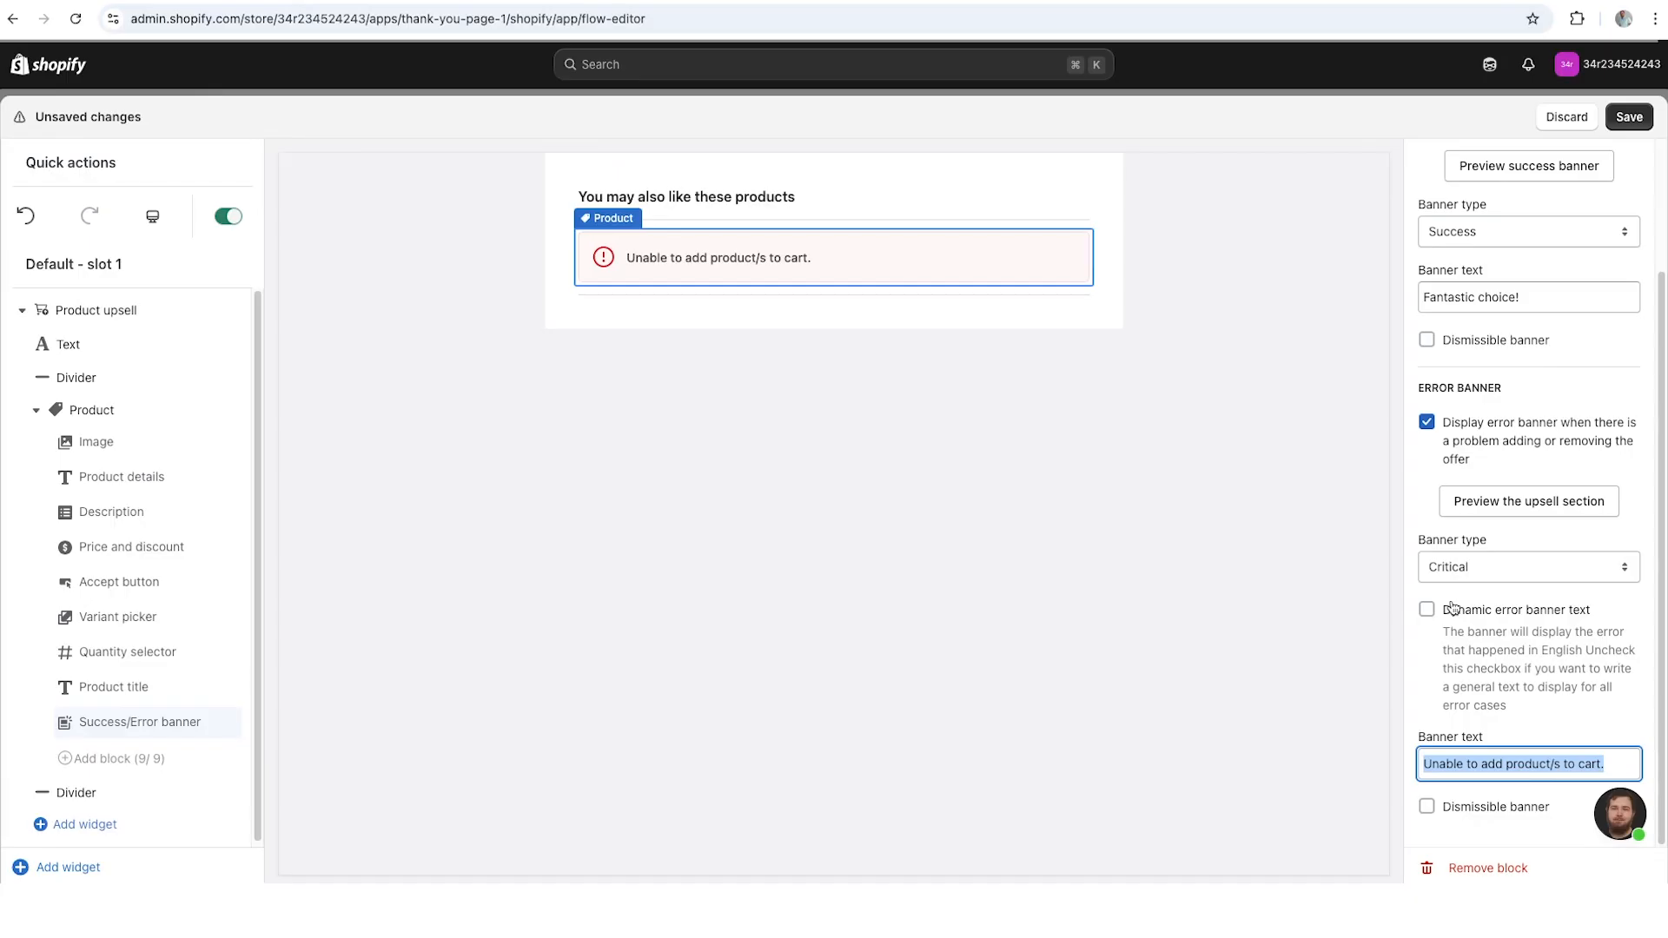
text(Please co)
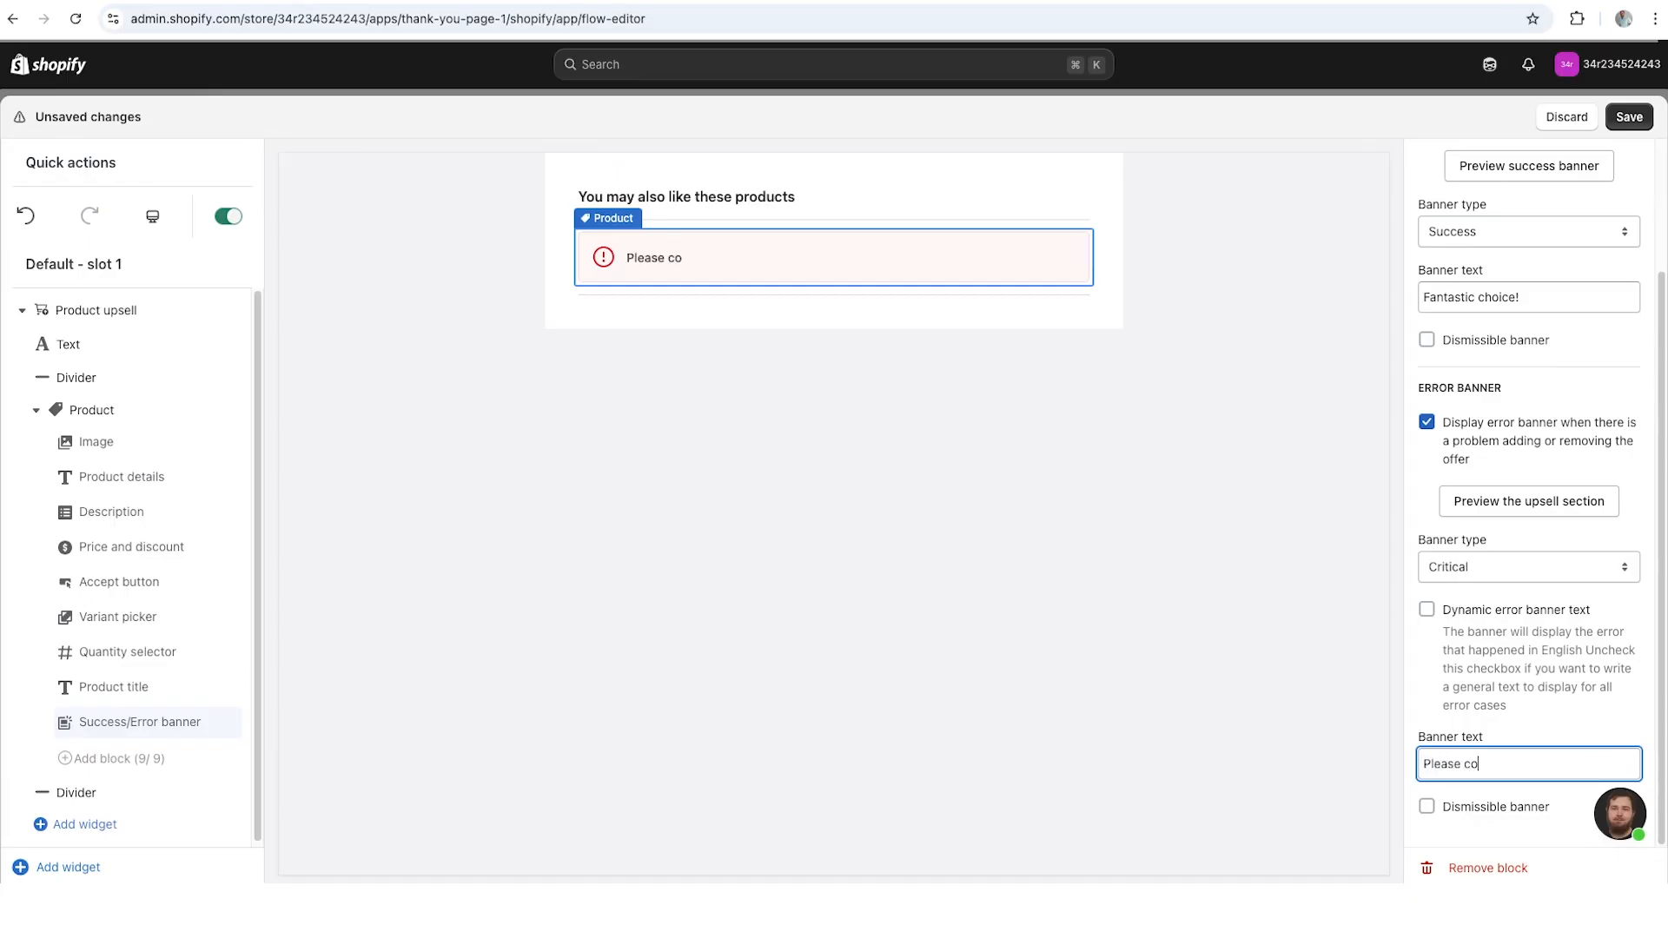
text(ntact reception.)
click(1119, 655)
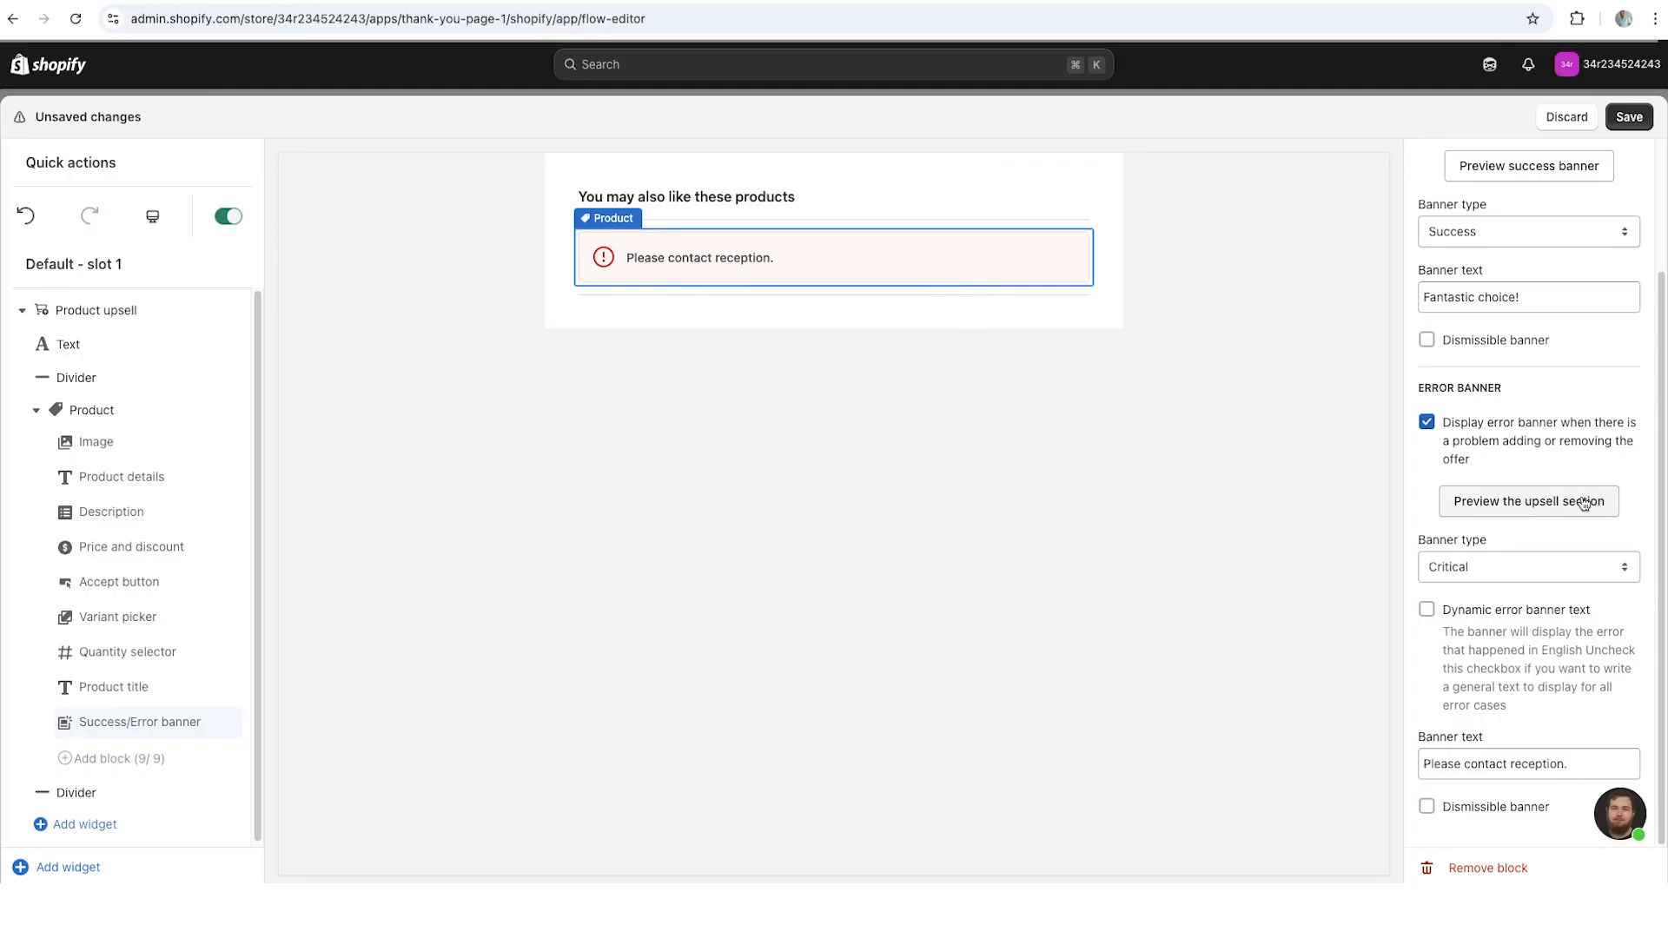
- Preview the error banner and the success banner, switching back to the upsell section
click(1520, 511)
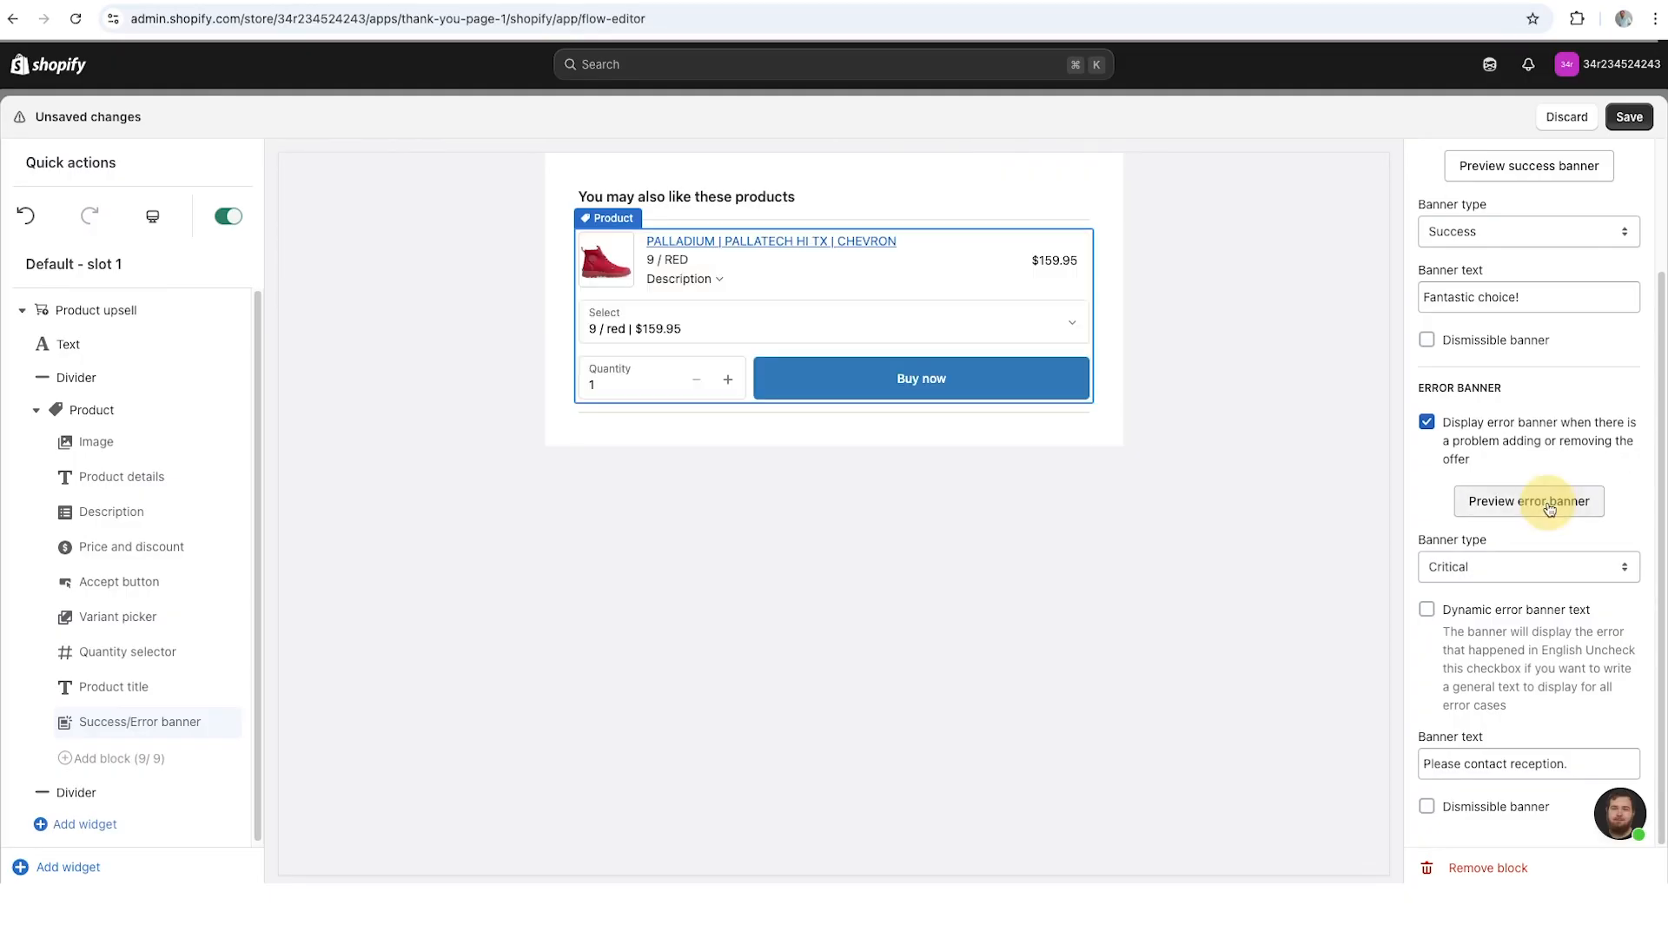
click(1559, 511)
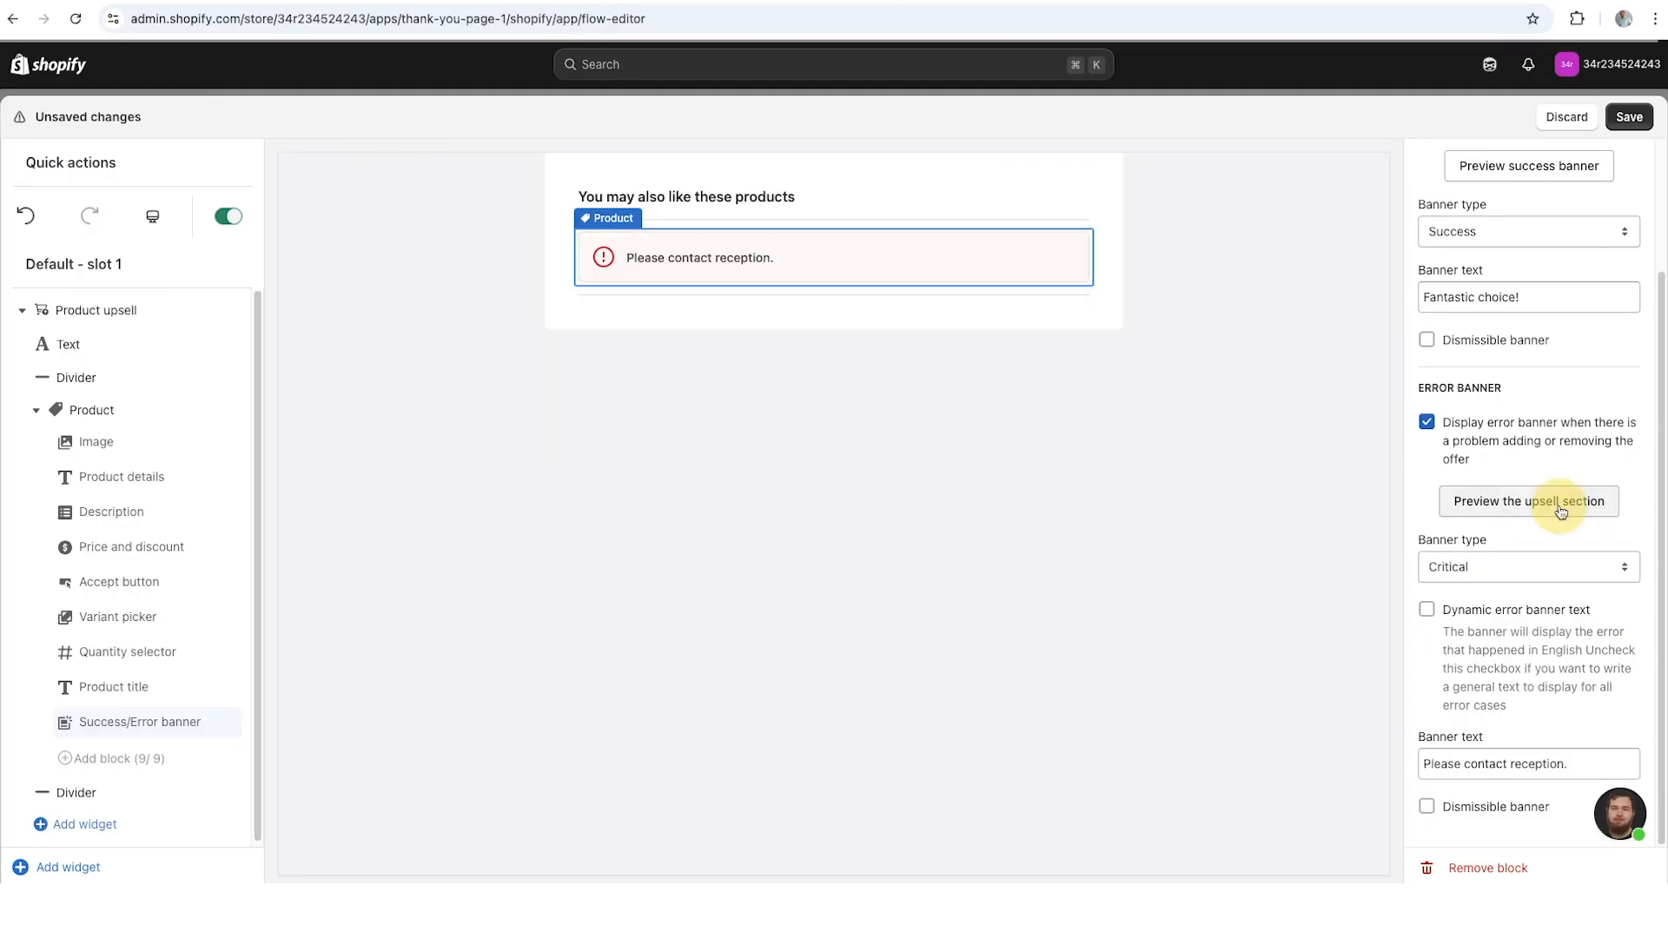
click(1561, 513)
click(1562, 513)
scroll(1559, 417, up, 2)
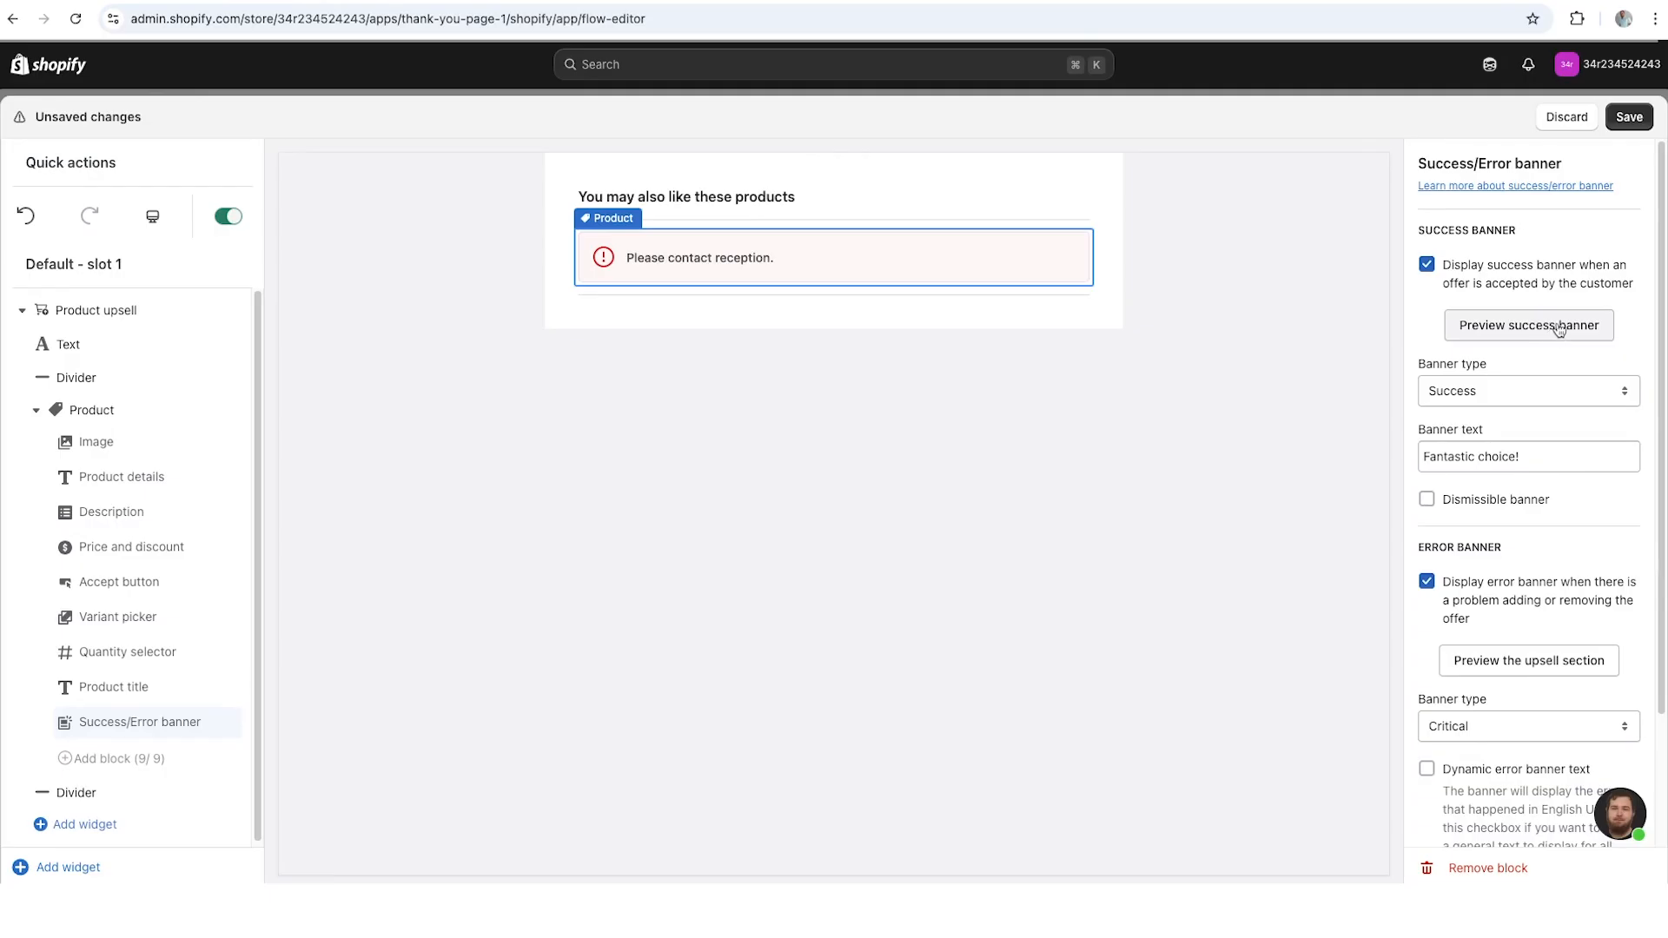
click(1557, 328)
click(1560, 328)
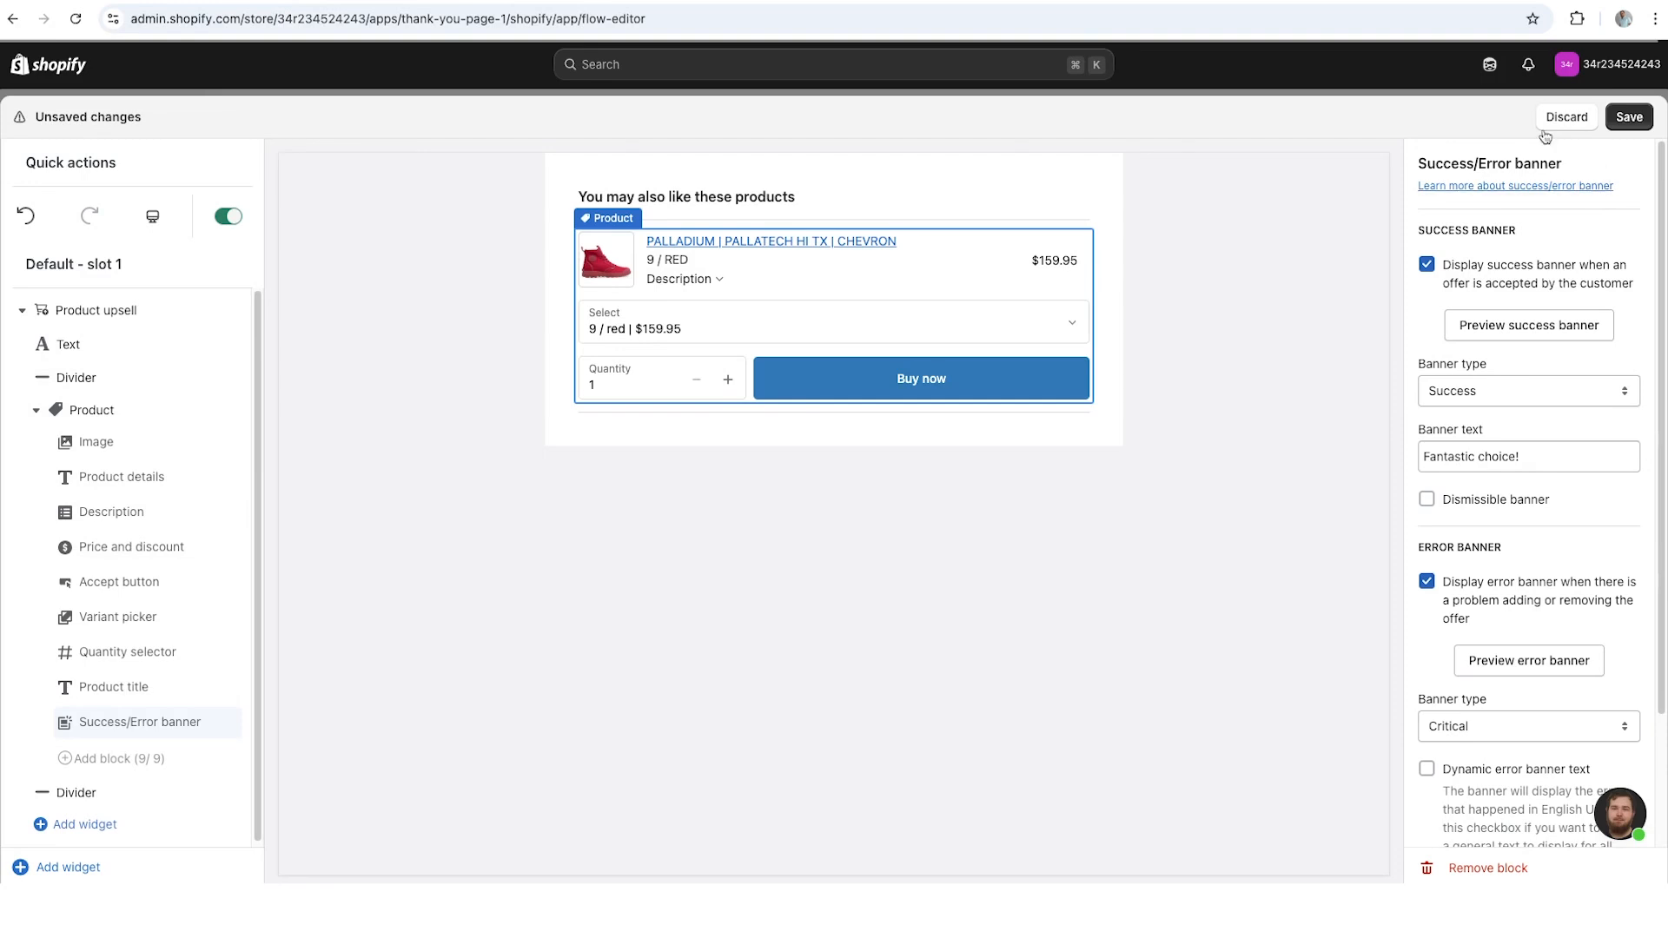
drag(1409, 189, 1616, 186)
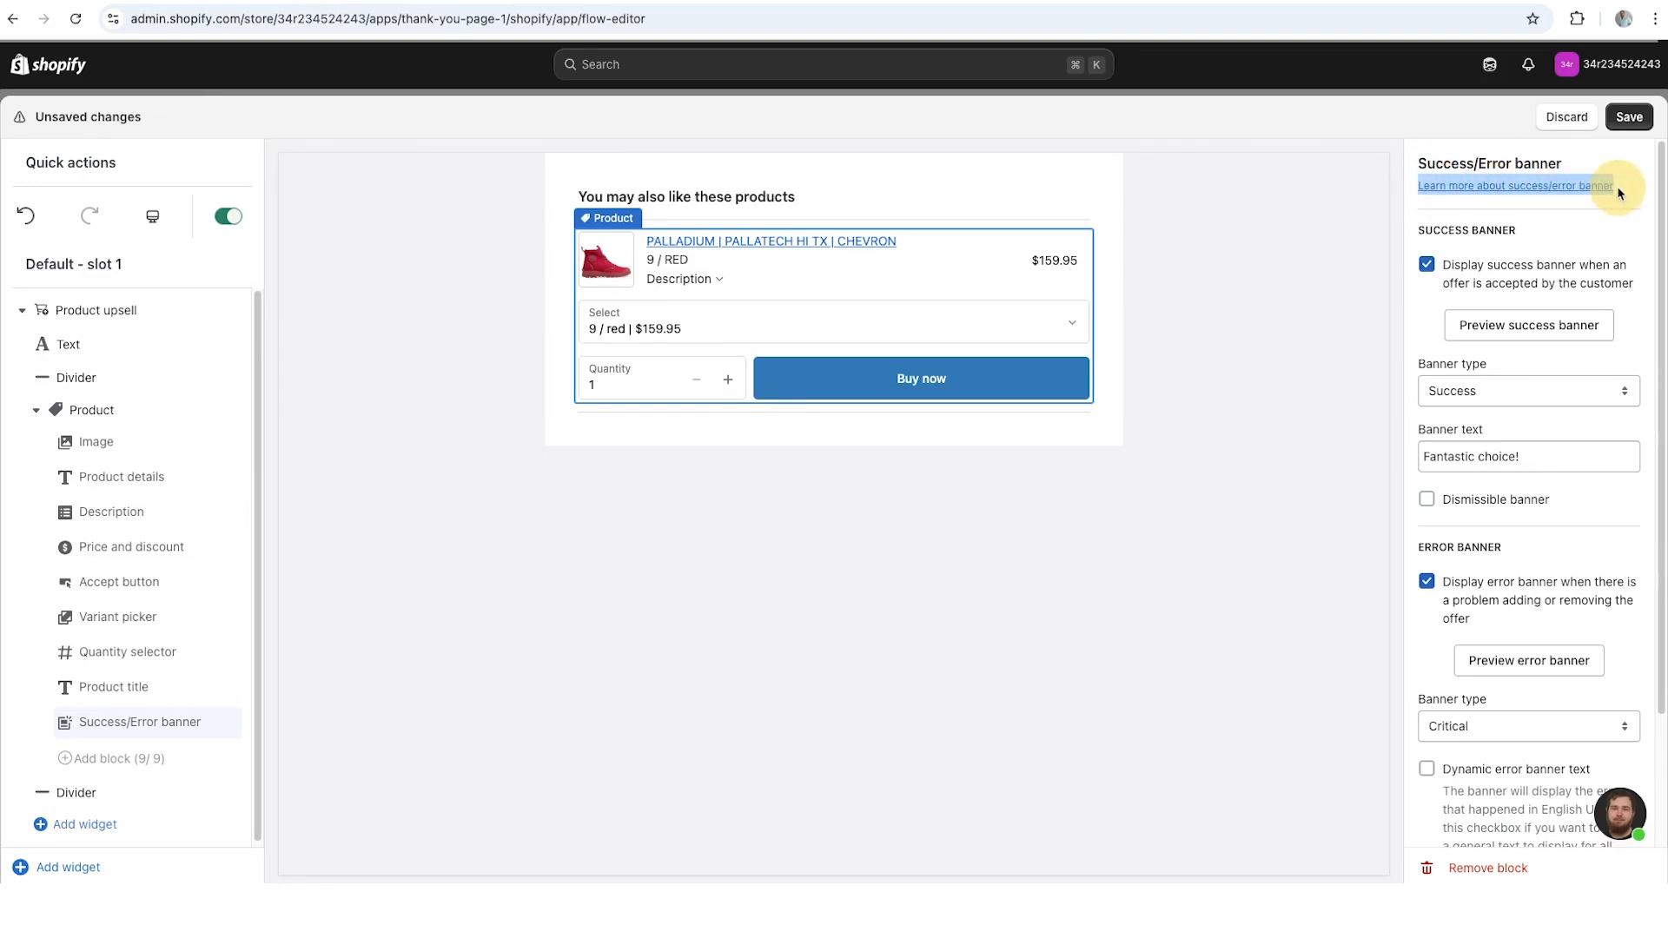
click(1264, 203)
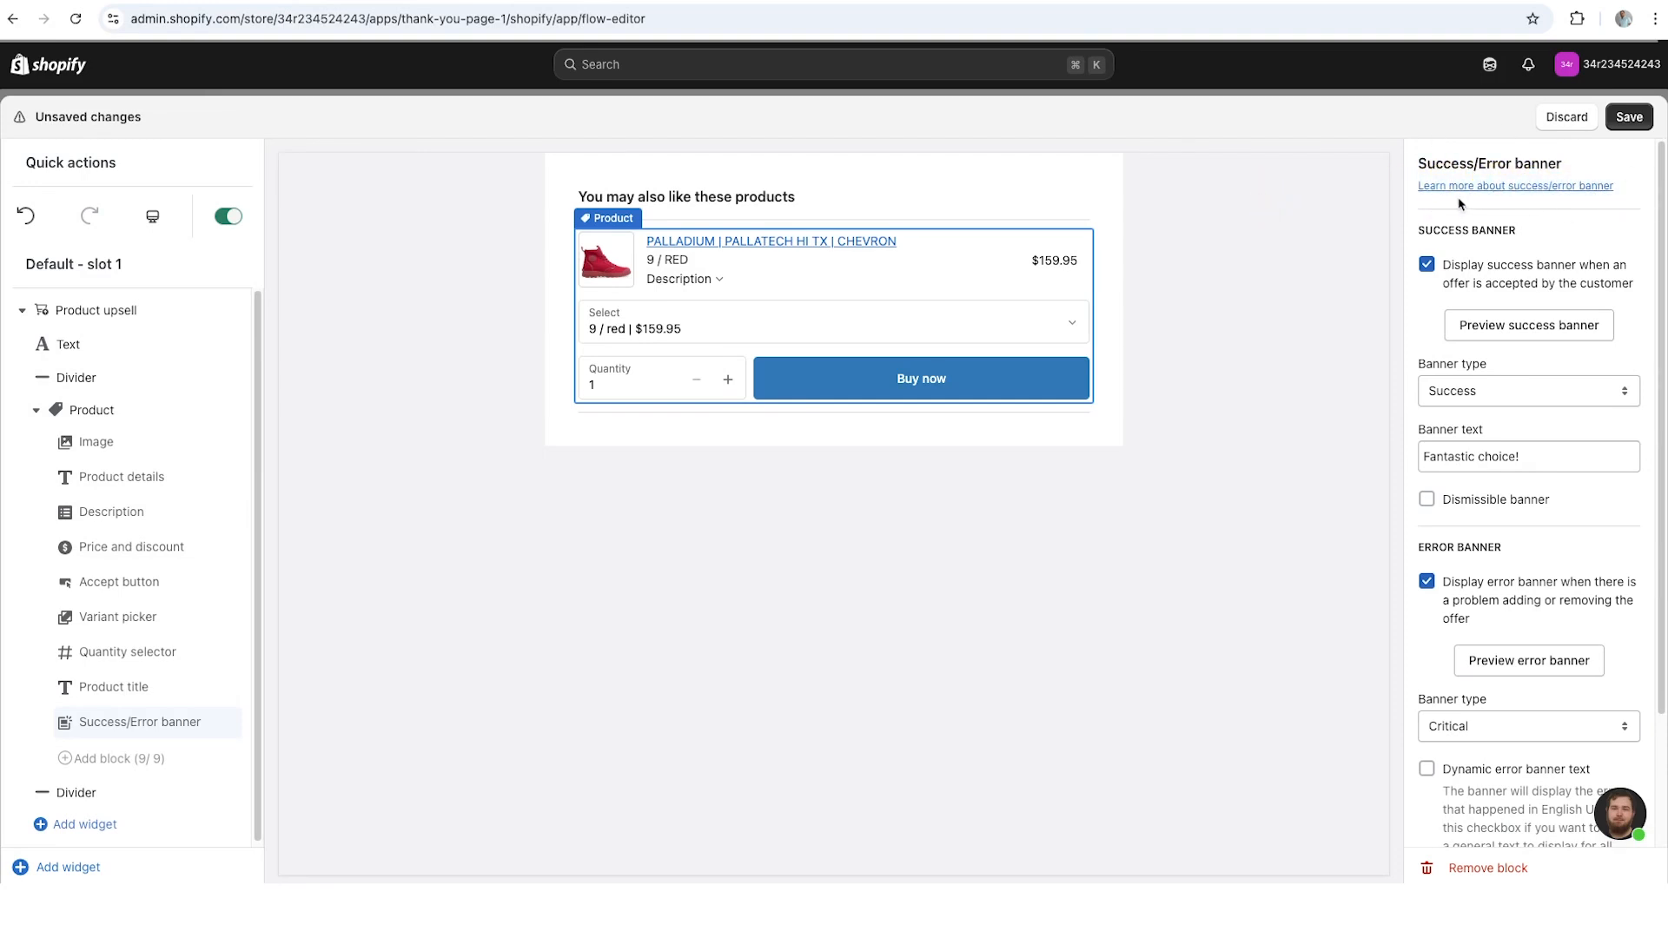